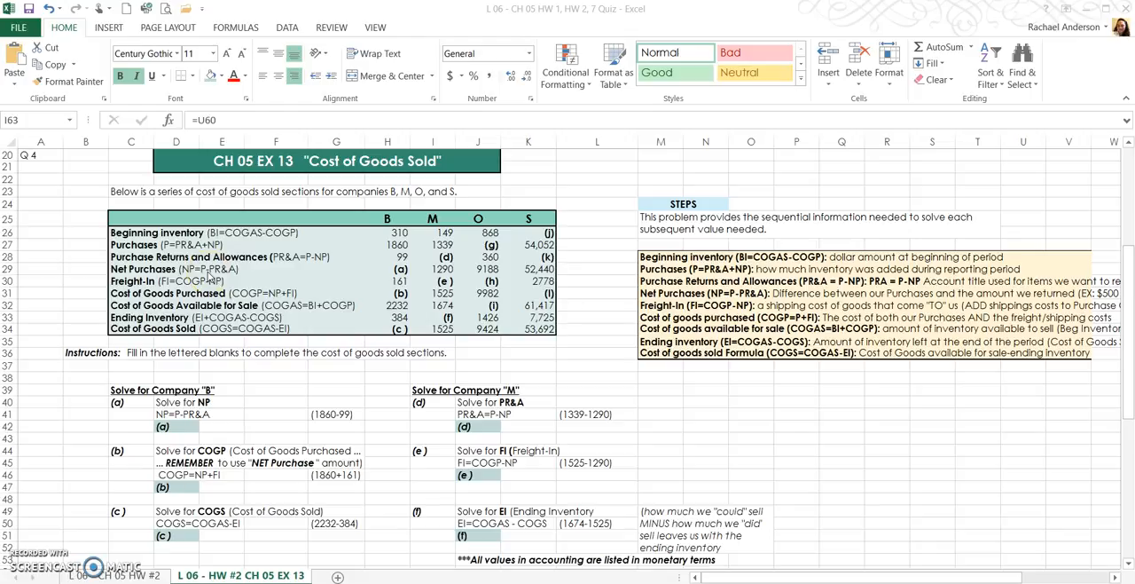
- Calculate company B's Net Purchases in cell H29 as Purchases minus Purchase Returns and Allowances with the formula =H27-H28
{"action": "left_click", "coordinate": [399, 269]}
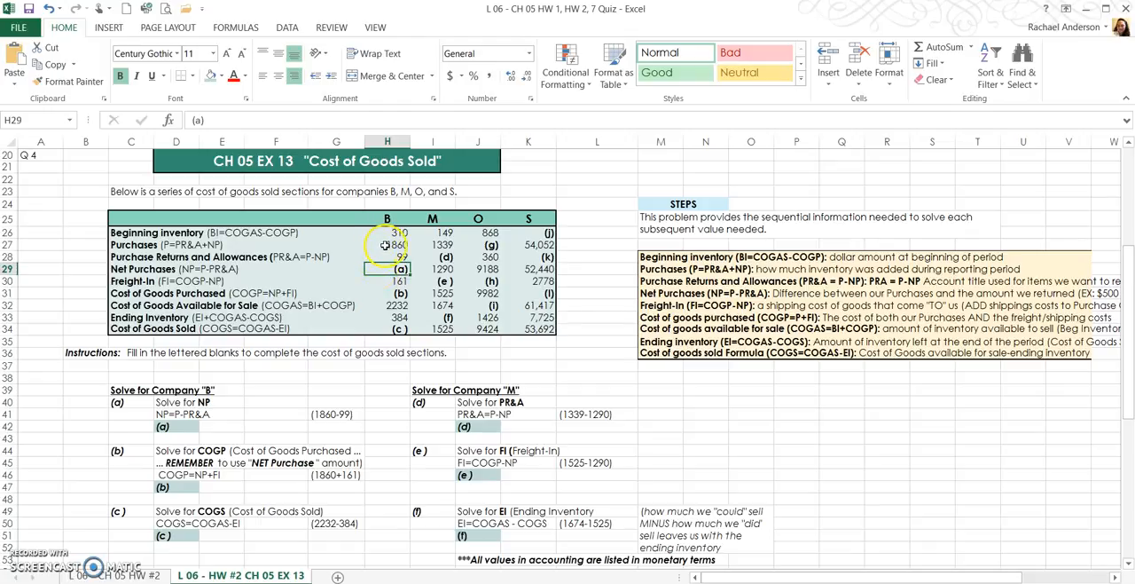
{"action": "left_click", "coordinate": [386, 246]}
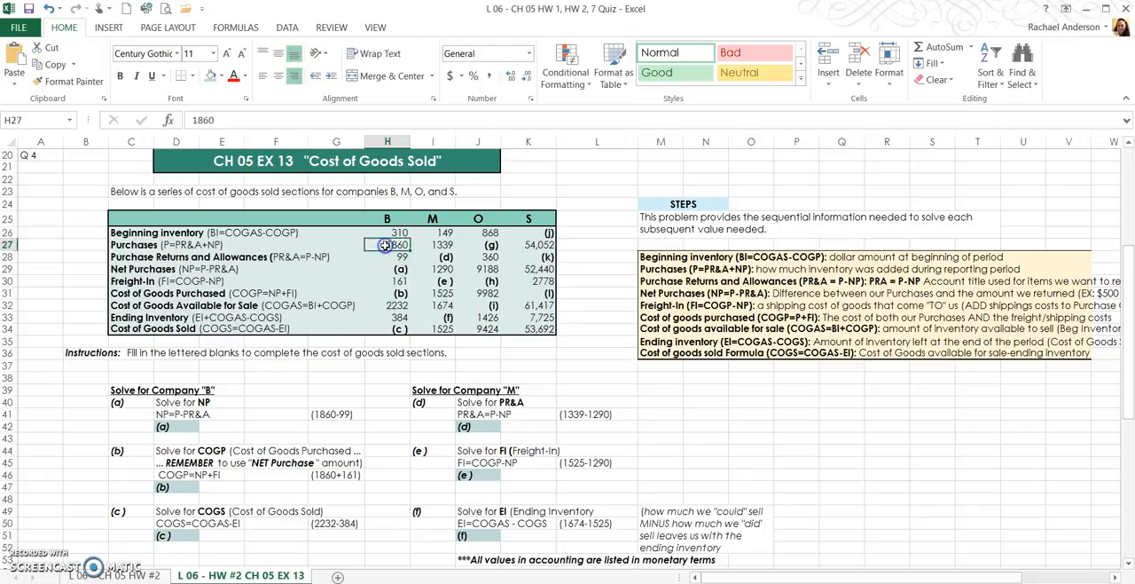
{"action": "left_click", "coordinate": [388, 268]}
{"action": "type", "text": "="}
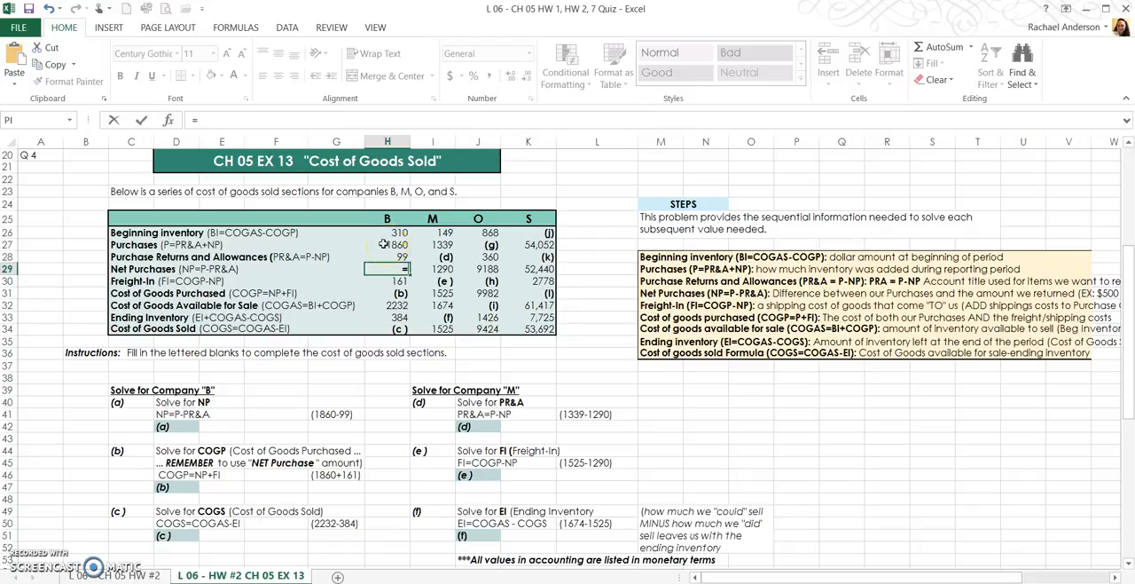
{"action": "left_click", "coordinate": [383, 244]}
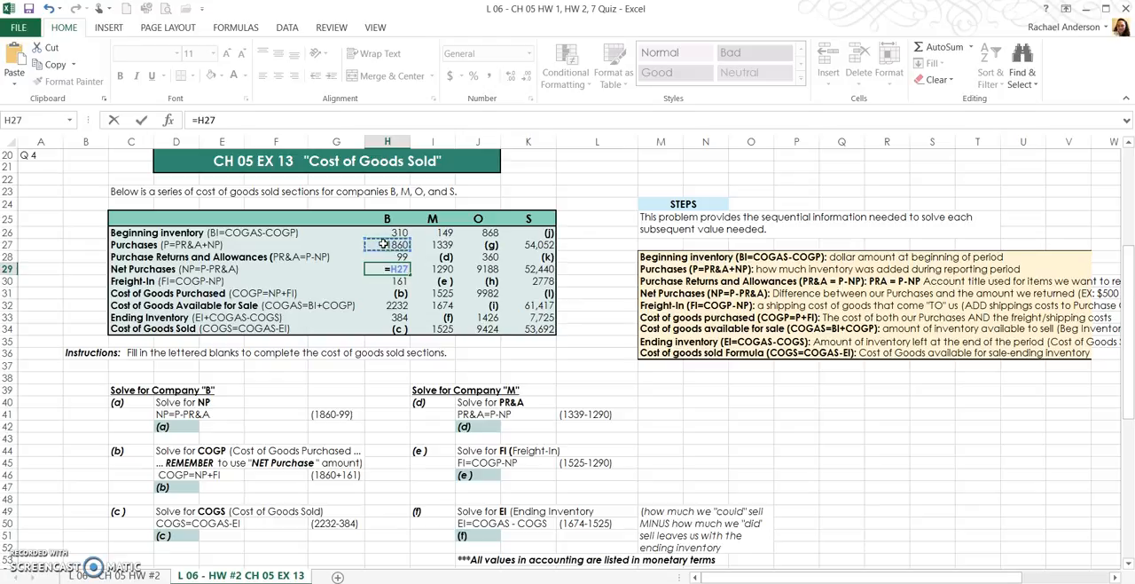
{"action": "type", "text": "-"}
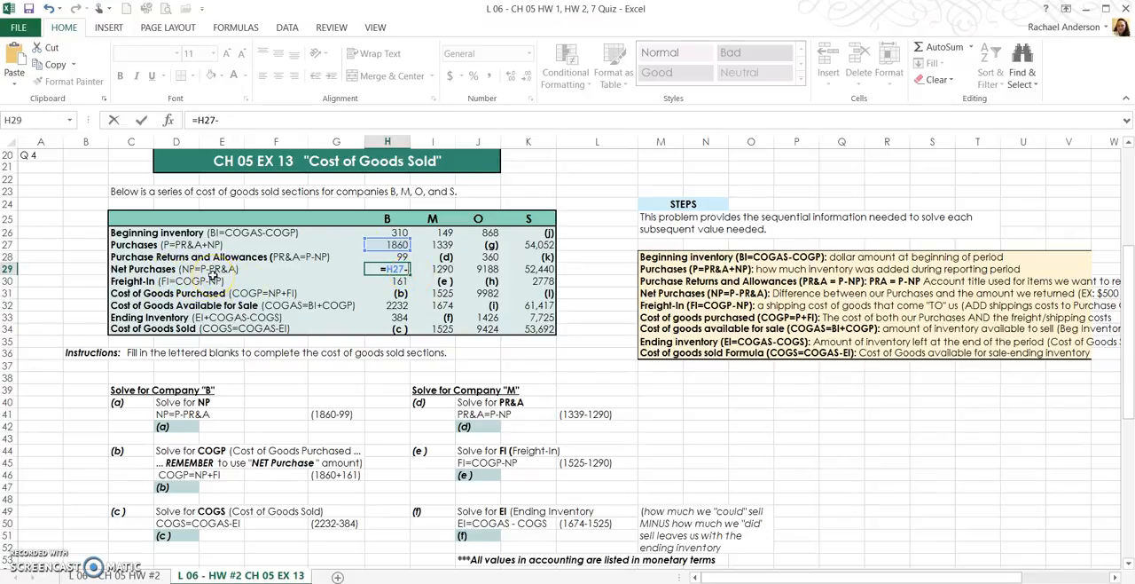
{"action": "left_click", "coordinate": [397, 256]}
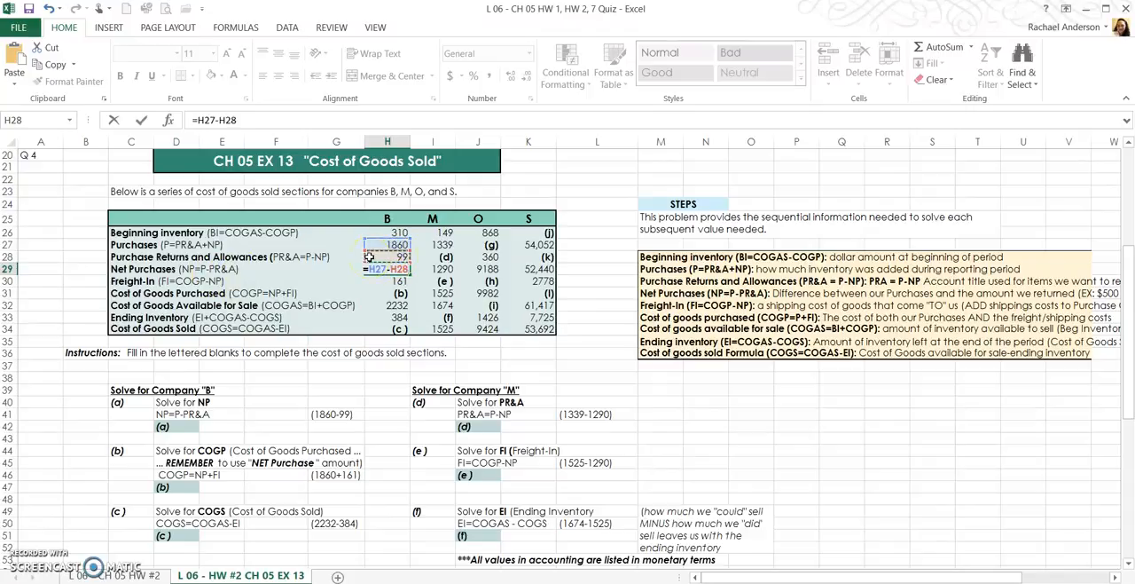
{"action": "key", "text": "Return"}
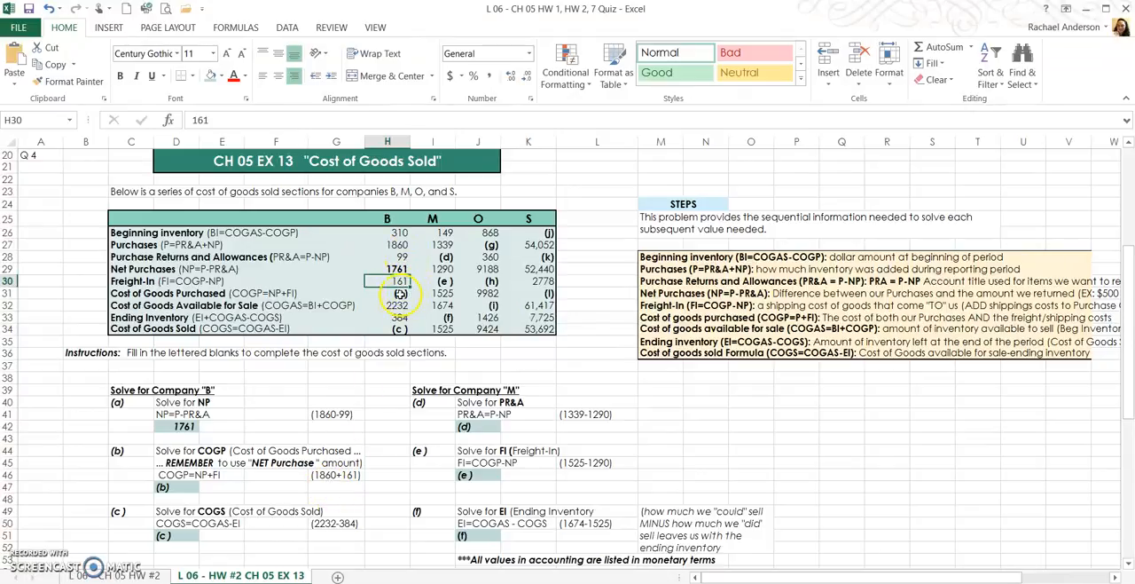
{"action": "left_click", "coordinate": [166, 487]}
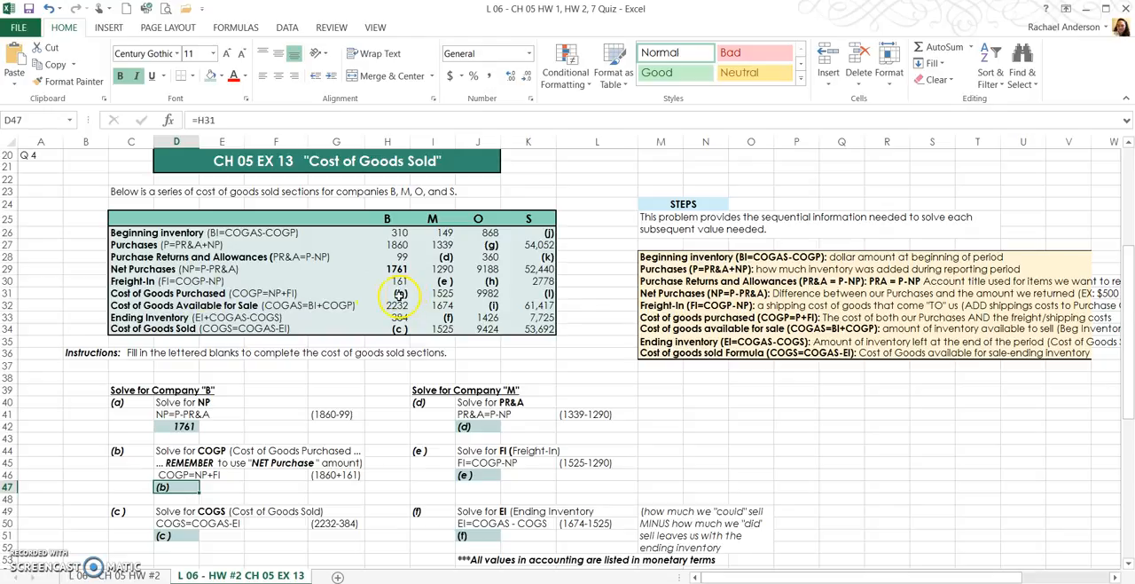
{"action": "left_click", "coordinate": [401, 292]}
{"action": "left_click_drag", "start_coordinate": [212, 121], "coordinate": [172, 121]}
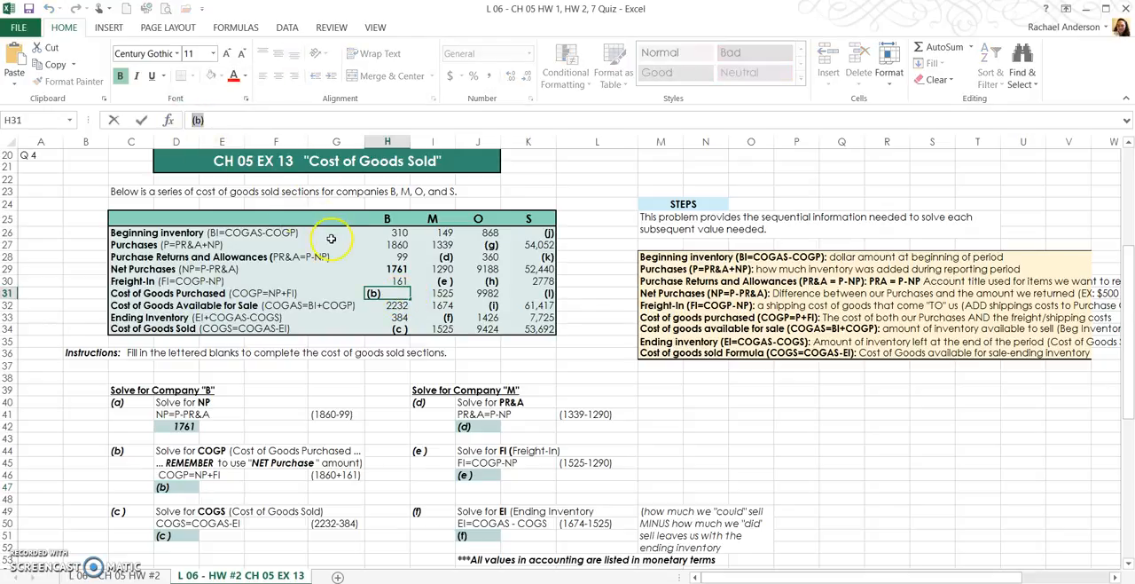
{"action": "left_click", "coordinate": [398, 269]}
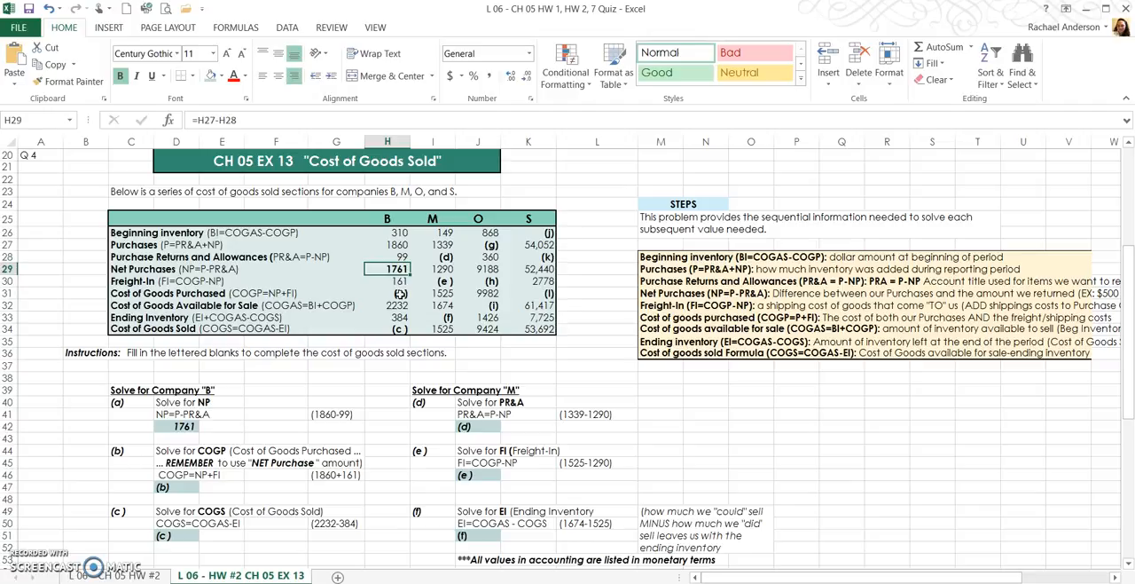
- Replace placeholder (b) in cell H31 with =H29+H30 to calculate company B's Cost of Goods Purchased
{"action": "double_click", "coordinate": [400, 293]}
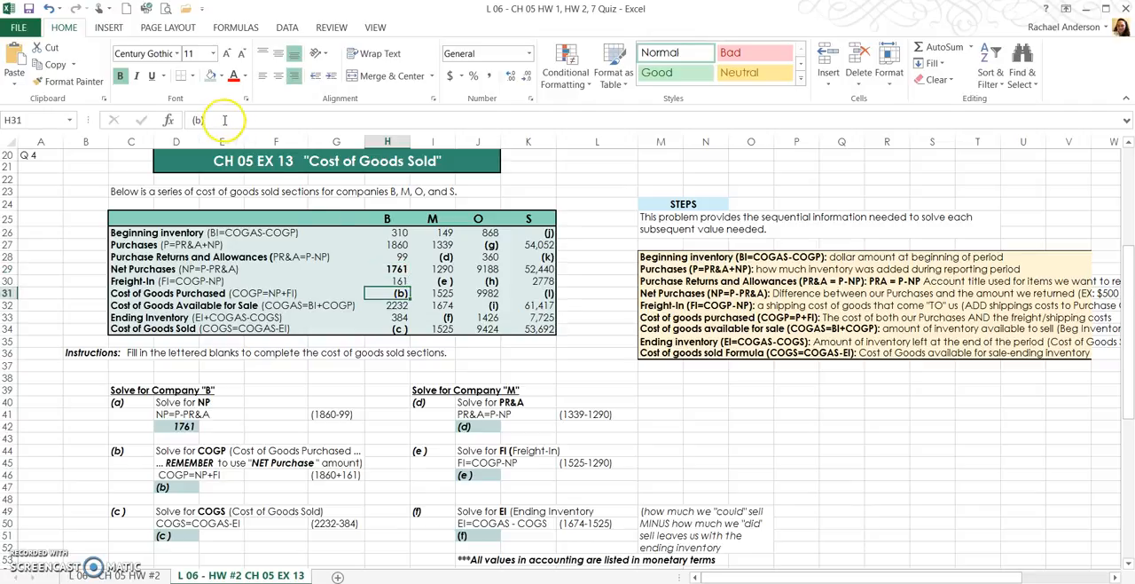
{"action": "key", "text": "BackSpace"}
{"action": "key", "text": "BackSpace"}
{"action": "key", "text": "BackSpace"}
{"action": "type", "text": "="}
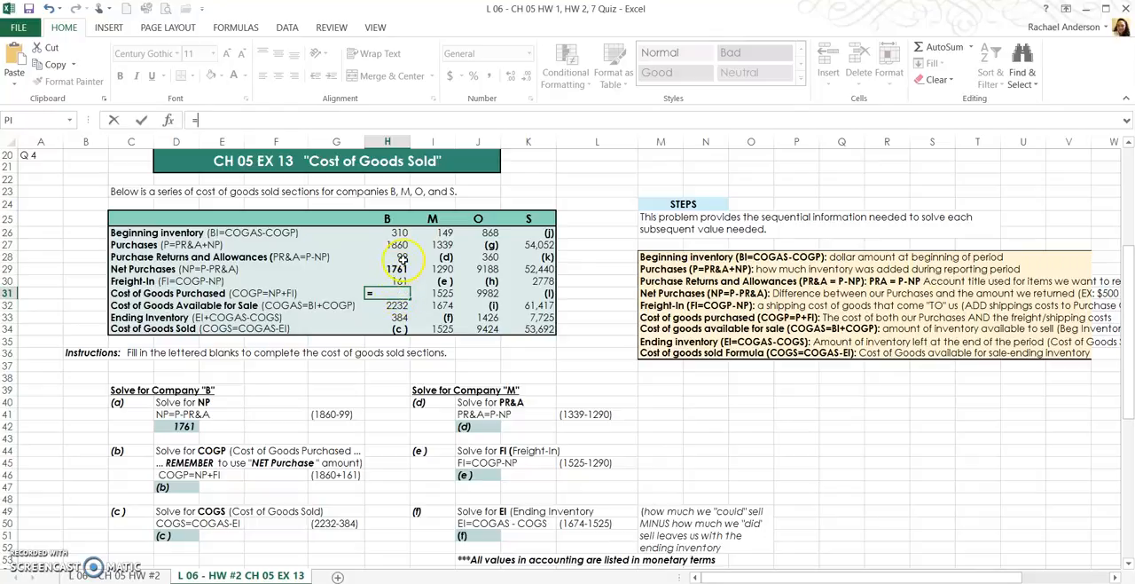
{"action": "left_click", "coordinate": [403, 268]}
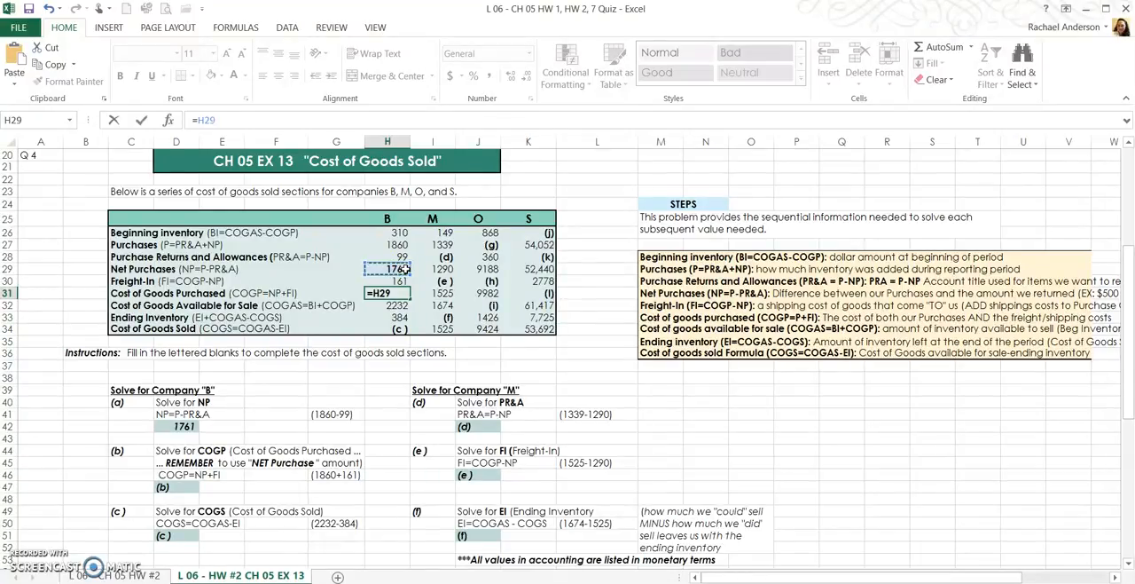
{"action": "type", "text": "+"}
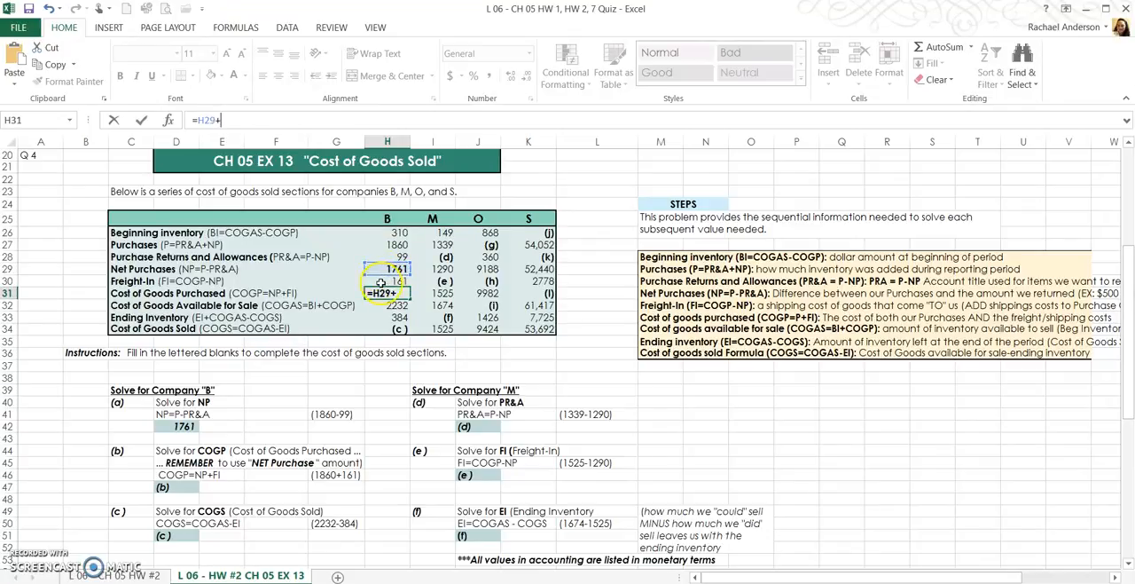
{"action": "left_click", "coordinate": [381, 282]}
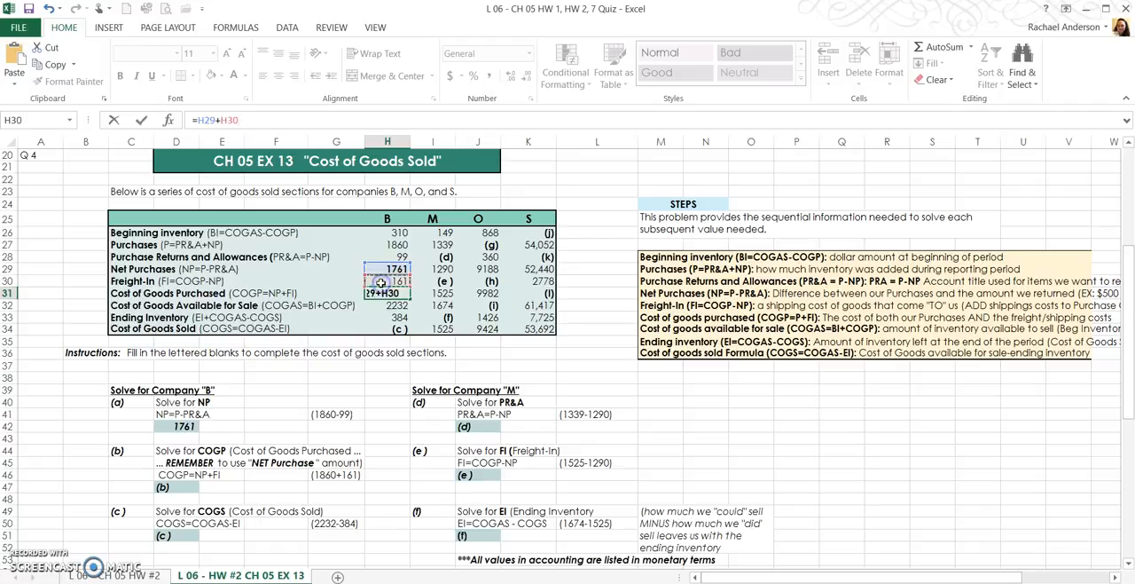
{"action": "key", "text": "Return"}
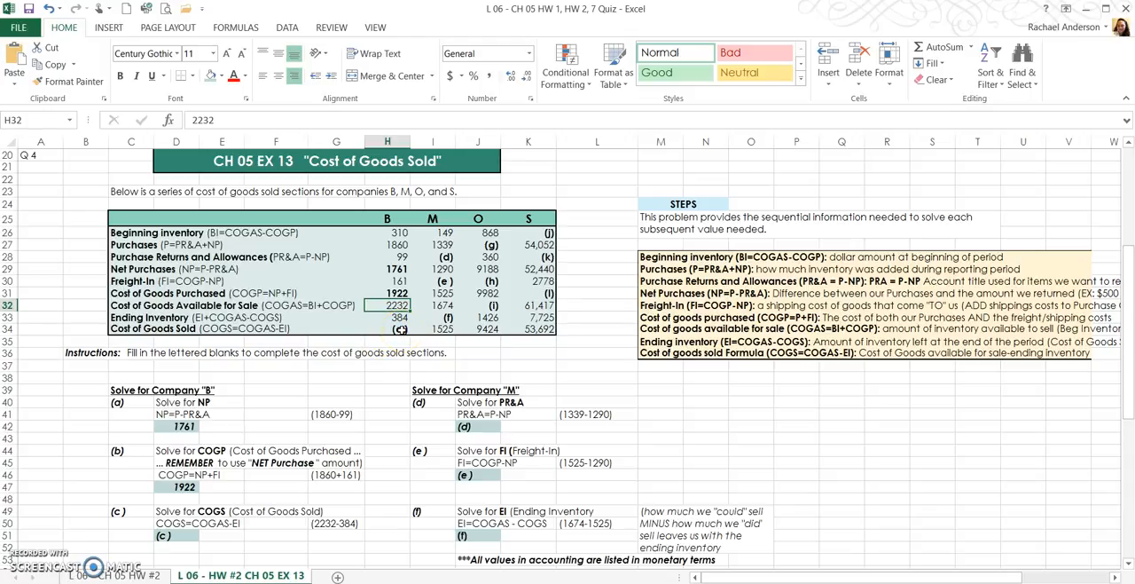
- Replace placeholder (c) in cell H34 with =H32-H33 to calculate company B's Cost of Goods Sold
{"action": "double_click", "coordinate": [401, 329]}
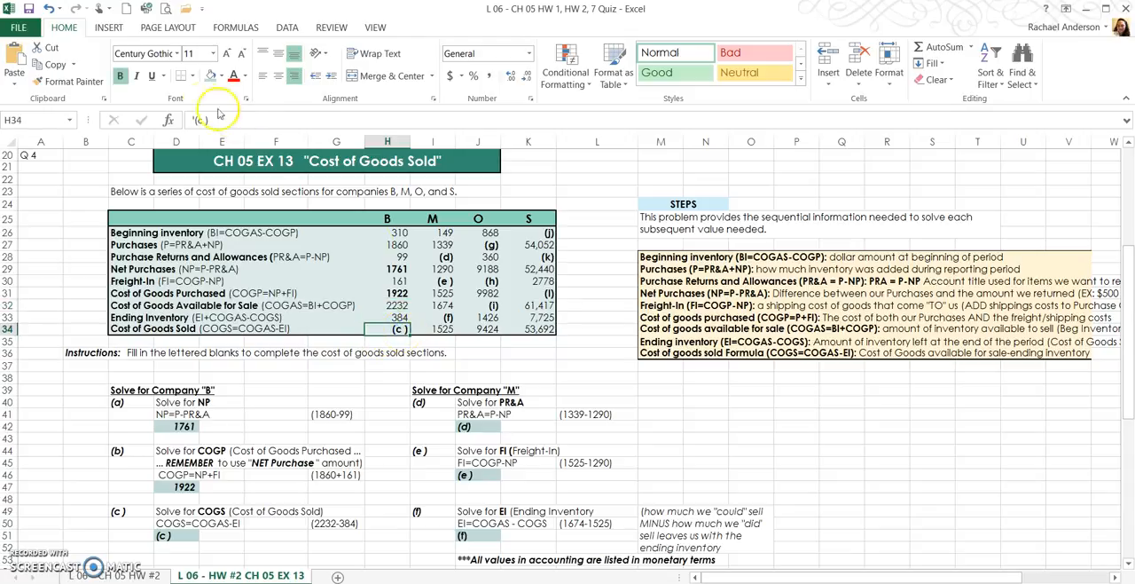
{"action": "type", "text": "="}
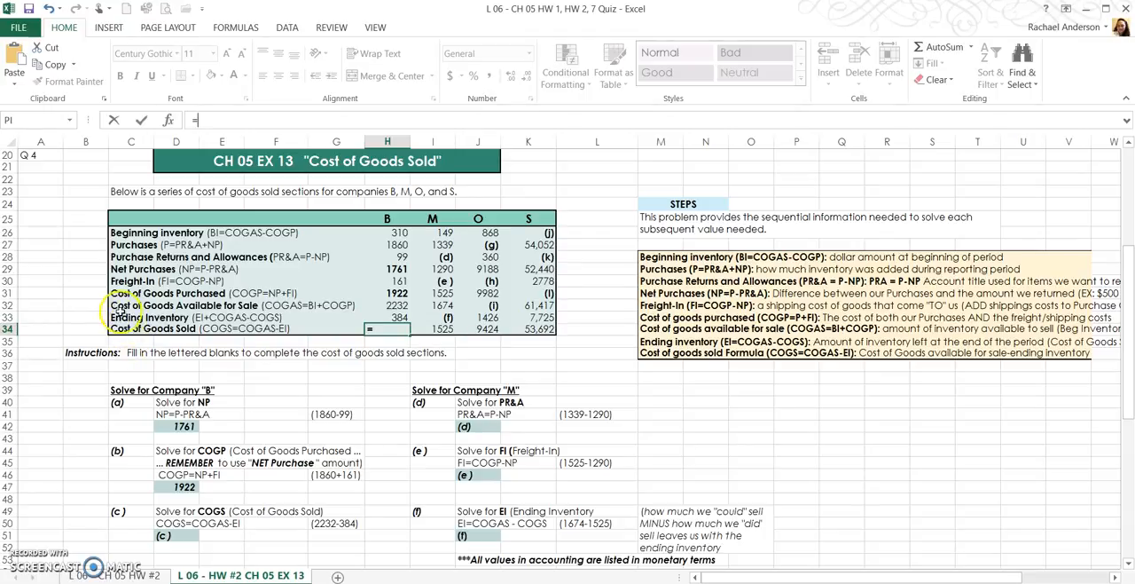
{"action": "left_click", "coordinate": [383, 305]}
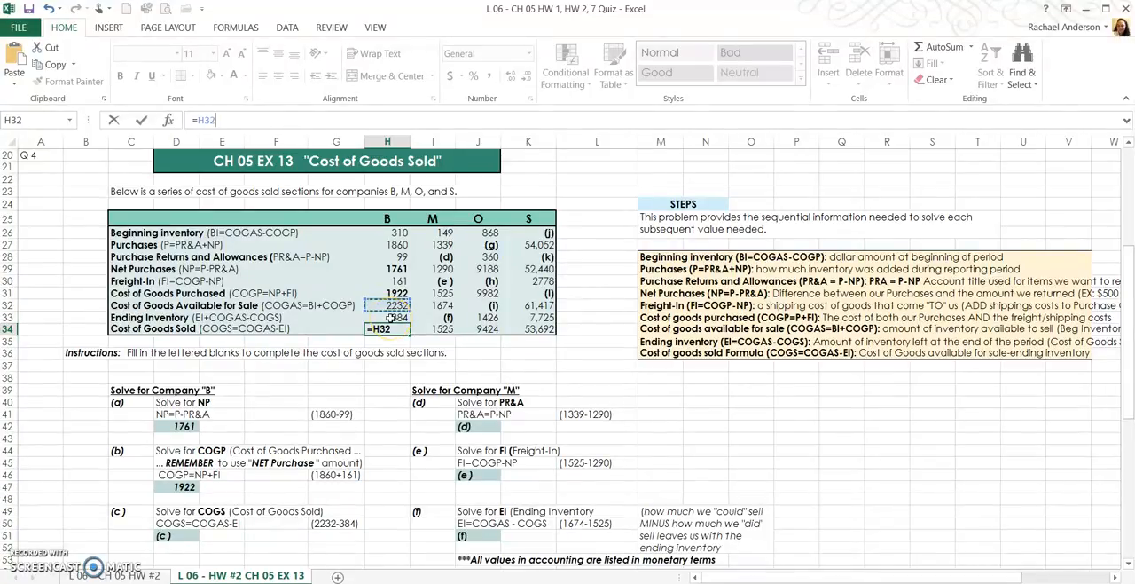
{"action": "type", "text": "-"}
{"action": "left_click", "coordinate": [377, 317]}
{"action": "key", "text": "Return"}
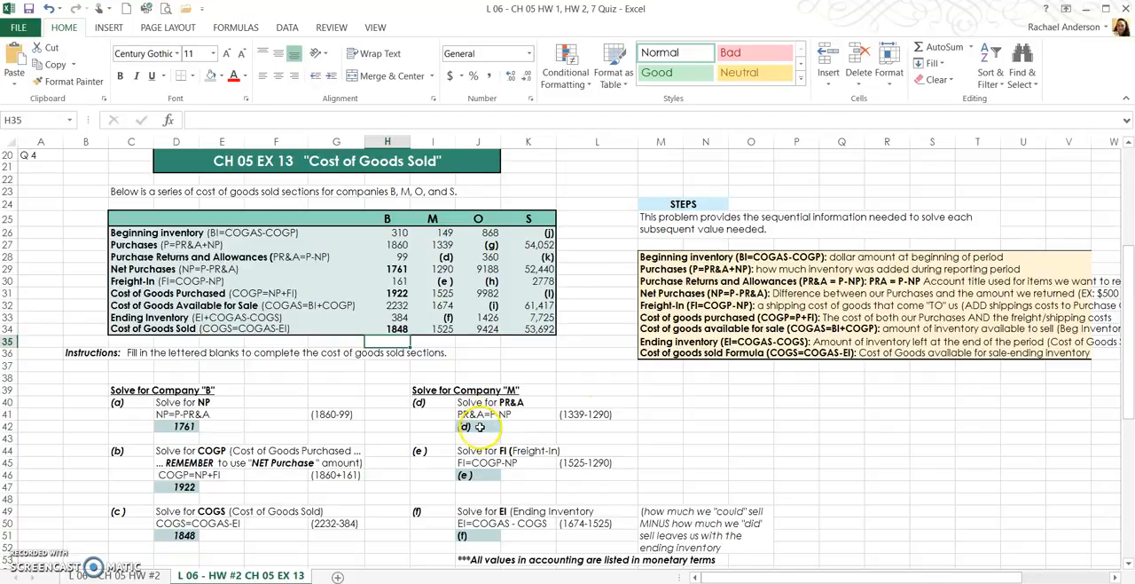
- Calculate company M's Purchase Returns and Allowances in cell I28 as Purchases minus Net Purchases with the formula =I27-I29
{"action": "left_click_drag", "start_coordinate": [432, 218], "coordinate": [433, 330]}
{"action": "left_click", "coordinate": [434, 232]}
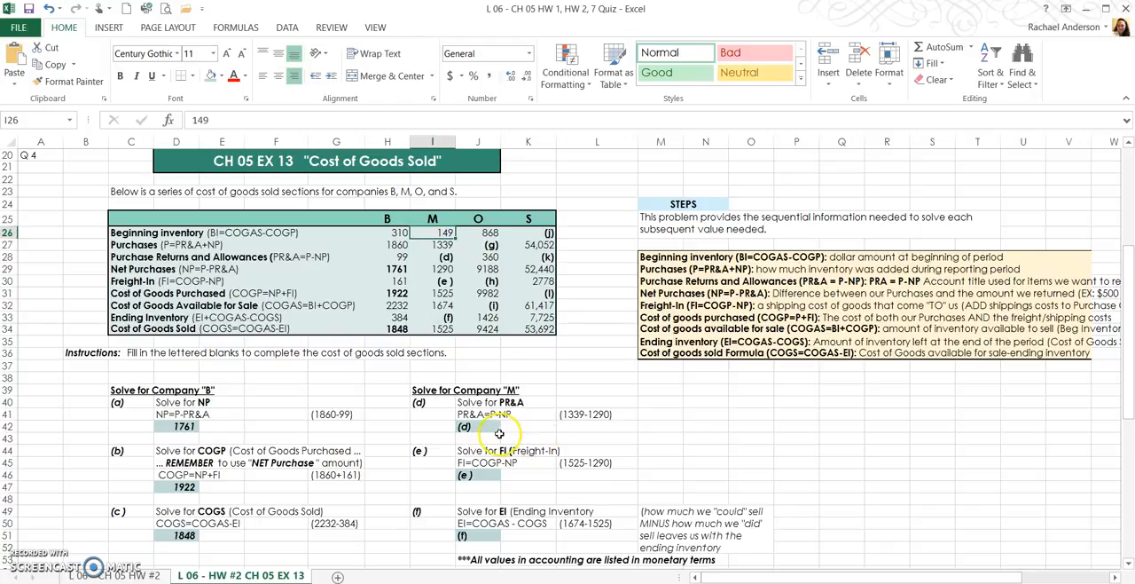
{"action": "left_click", "coordinate": [447, 256]}
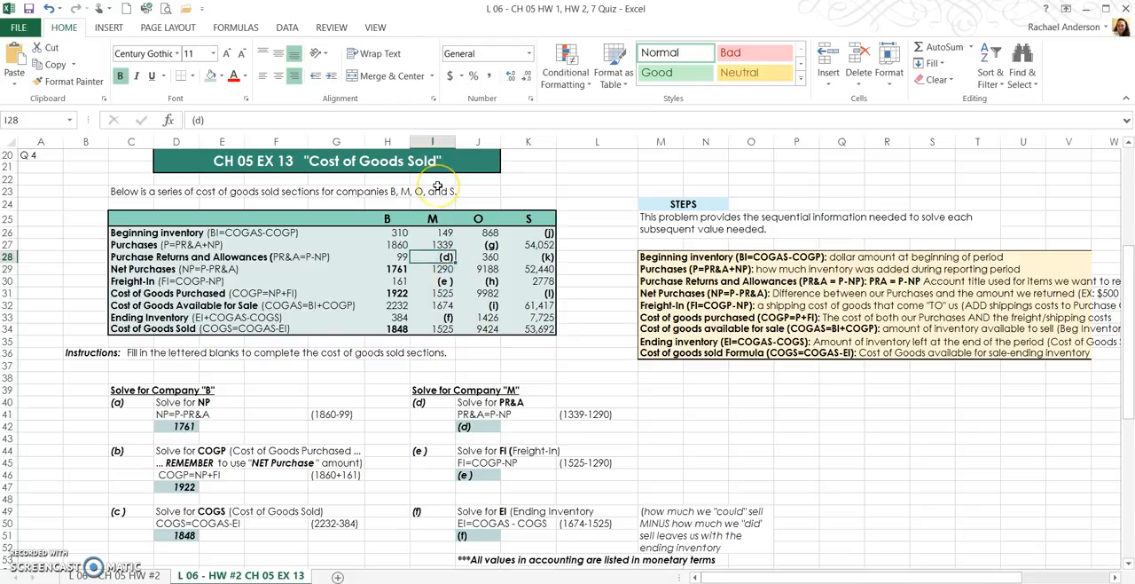
{"action": "type", "text": "="}
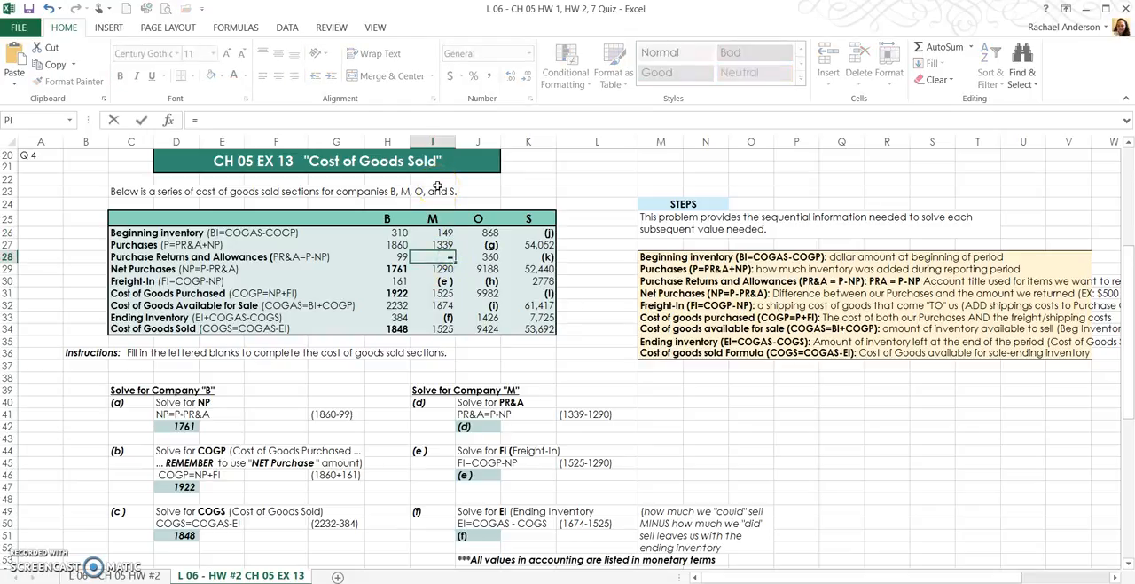
{"action": "left_click", "coordinate": [443, 246]}
{"action": "type", "text": "-"}
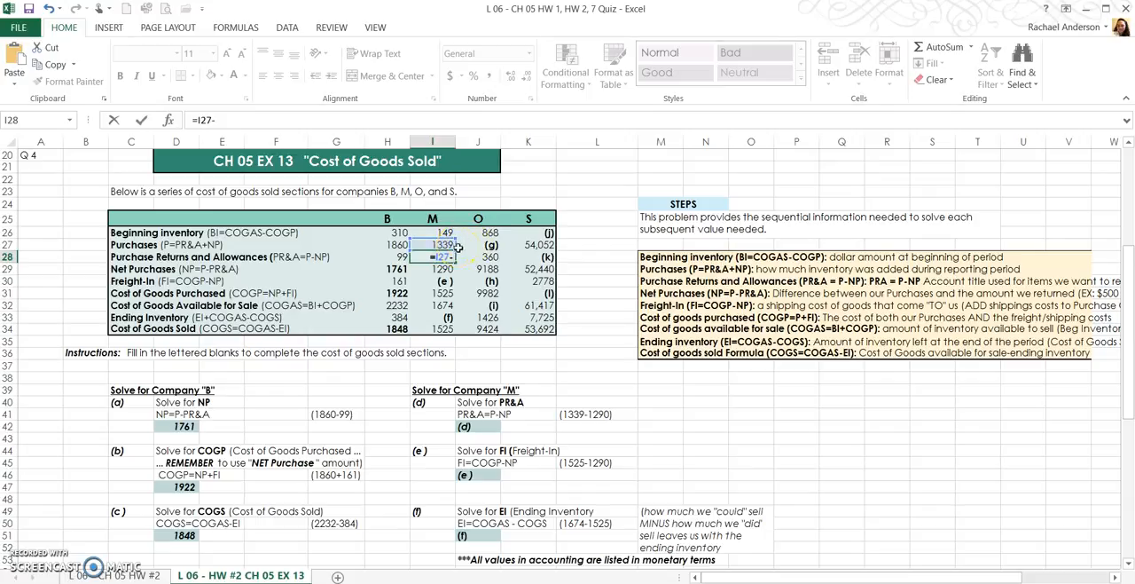
{"action": "left_click", "coordinate": [433, 269]}
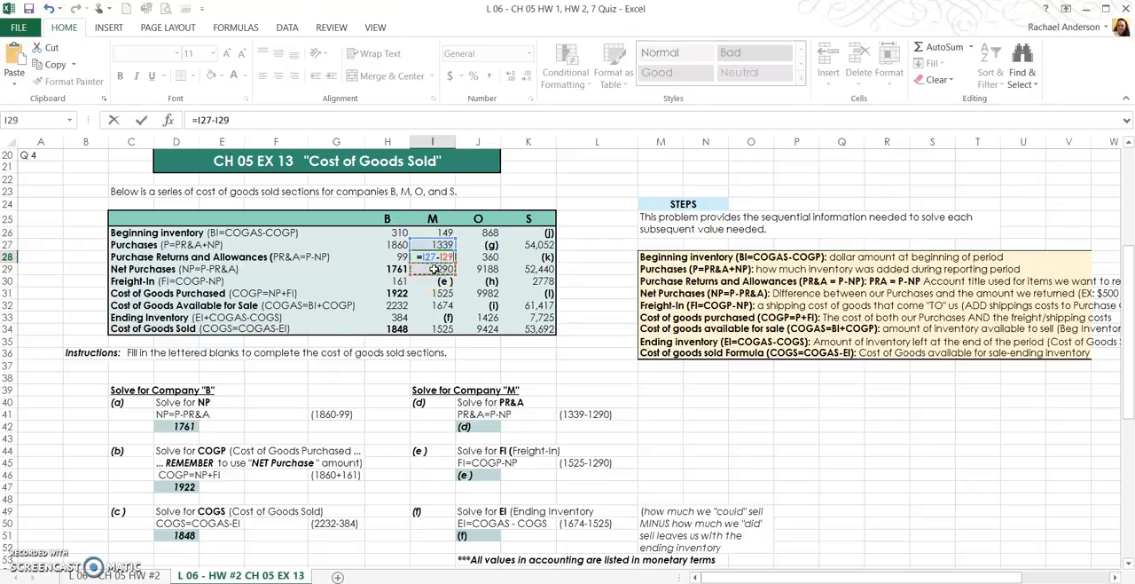
{"action": "key", "text": "Return"}
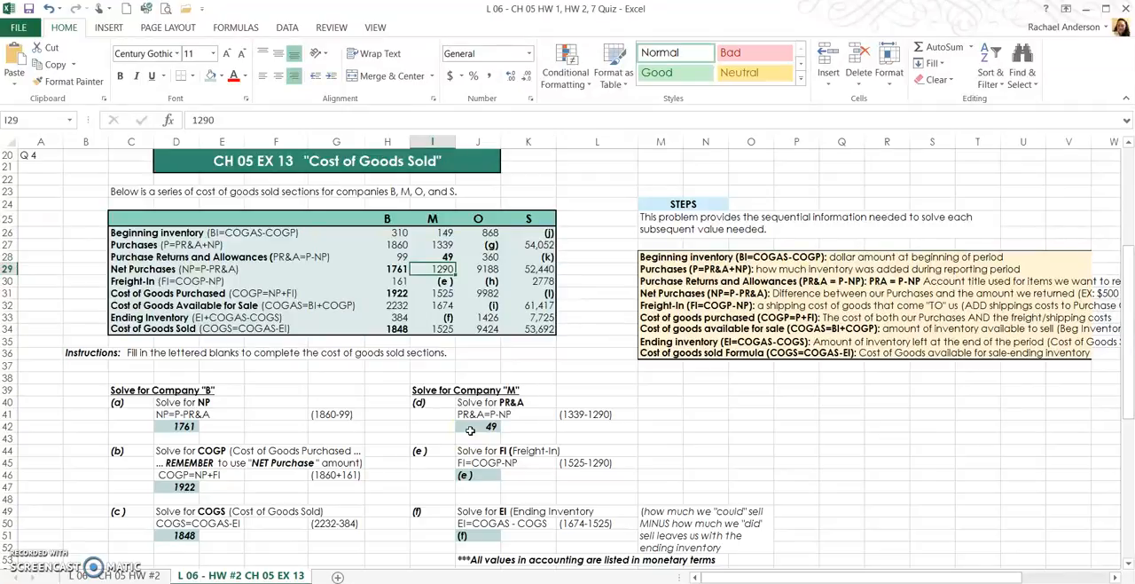
- Link answer cell J46 for part (e) to company M's Freight-In cell with the formula =I30
{"action": "left_click", "coordinate": [479, 475]}
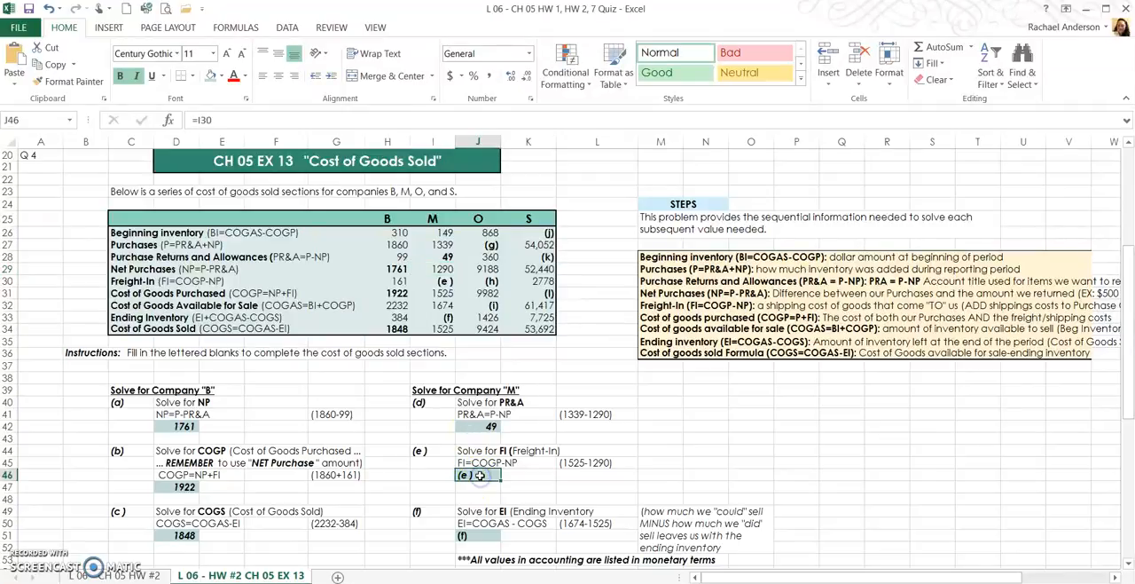
{"action": "type", "text": "="}
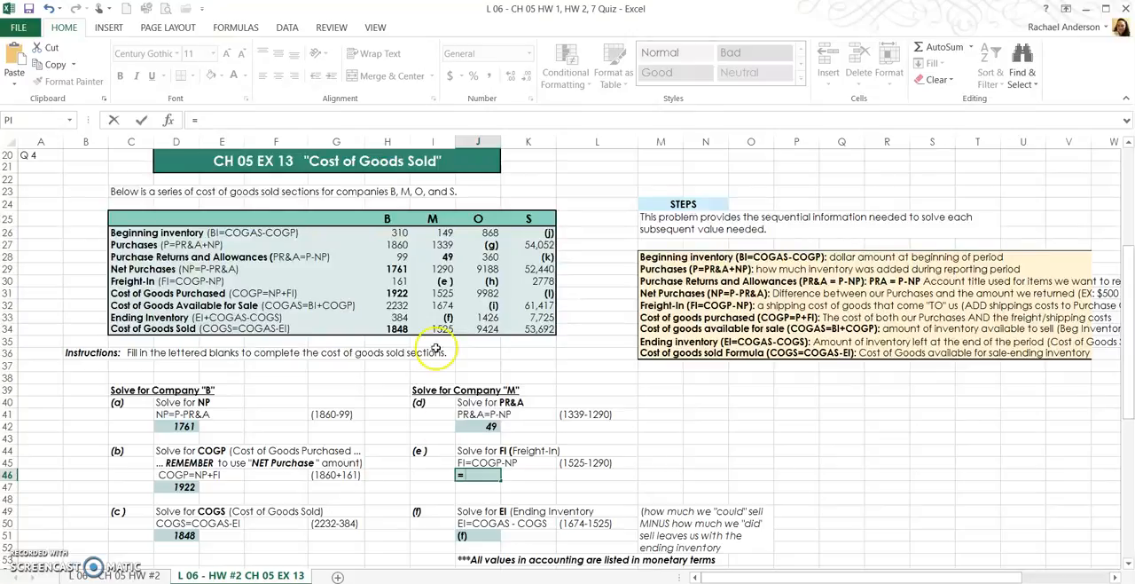
{"action": "left_click", "coordinate": [441, 282]}
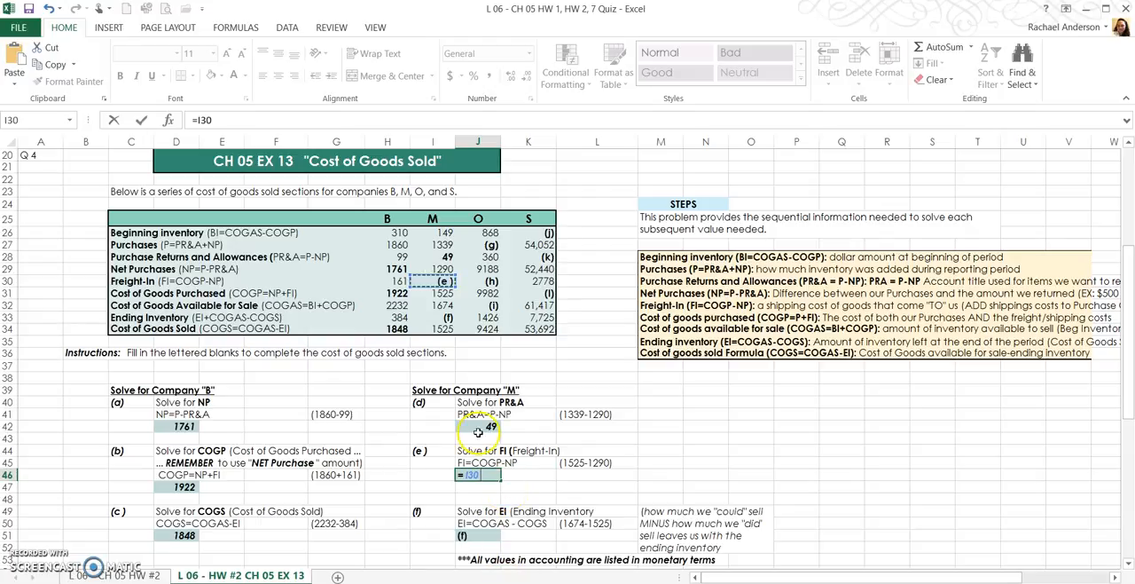
{"action": "key", "text": "Return"}
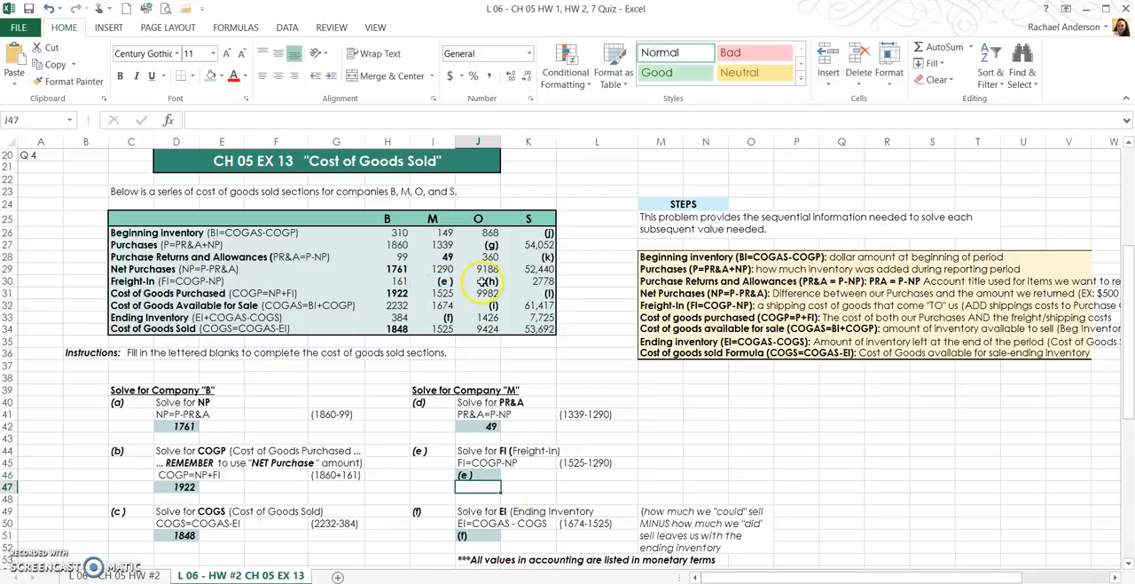
- Calculate company M's Freight-In in cell I30 as Cost of Goods Purchased minus Net Purchases with the formula =I31-I29
{"action": "left_click", "coordinate": [449, 281]}
{"action": "type", "text": "="}
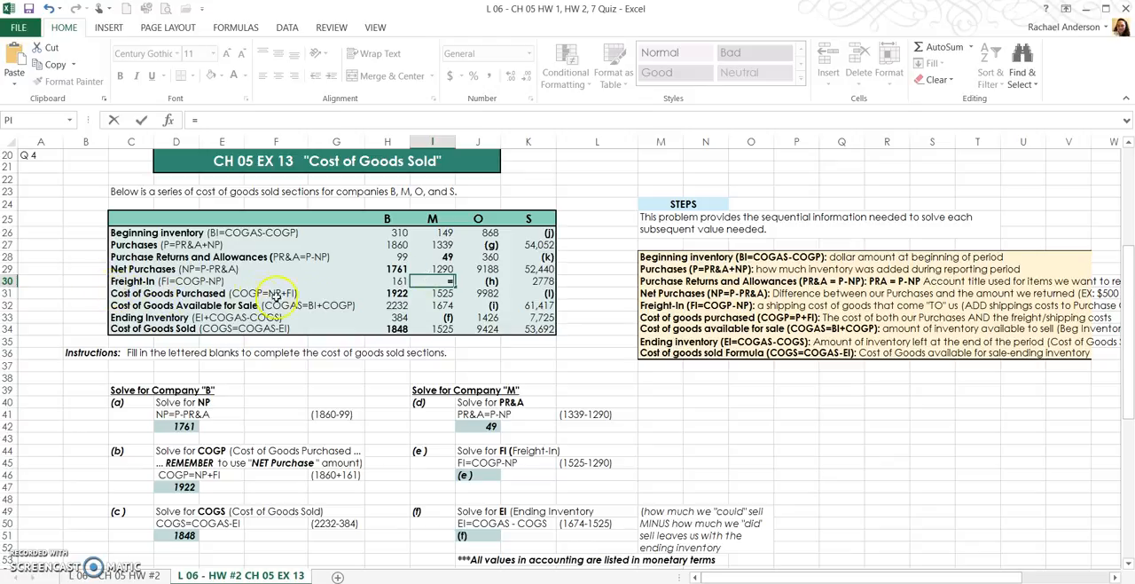
{"action": "left_click", "coordinate": [444, 292]}
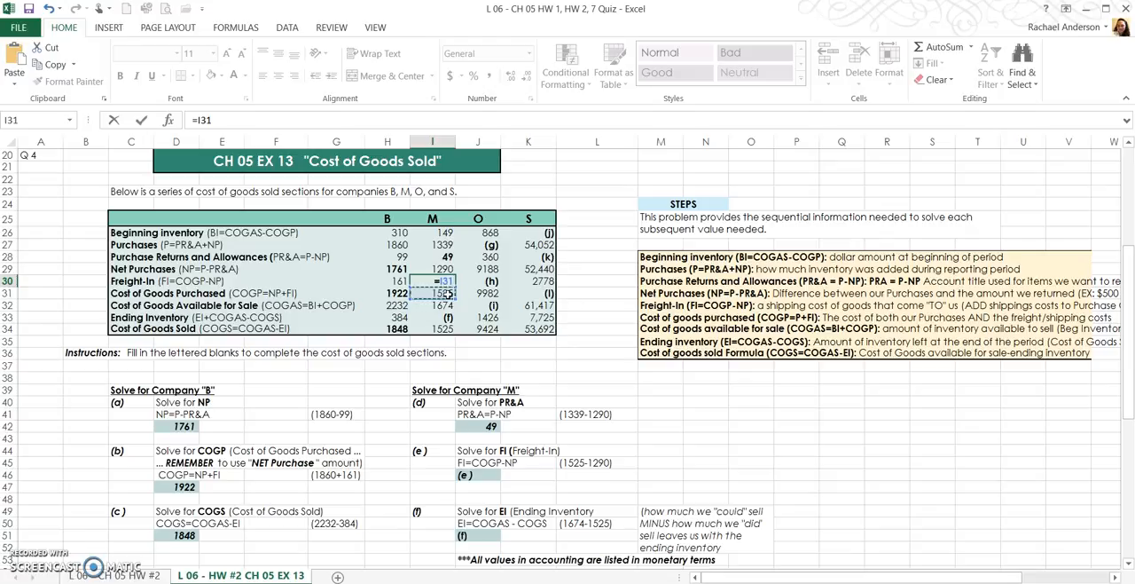
{"action": "type", "text": "-"}
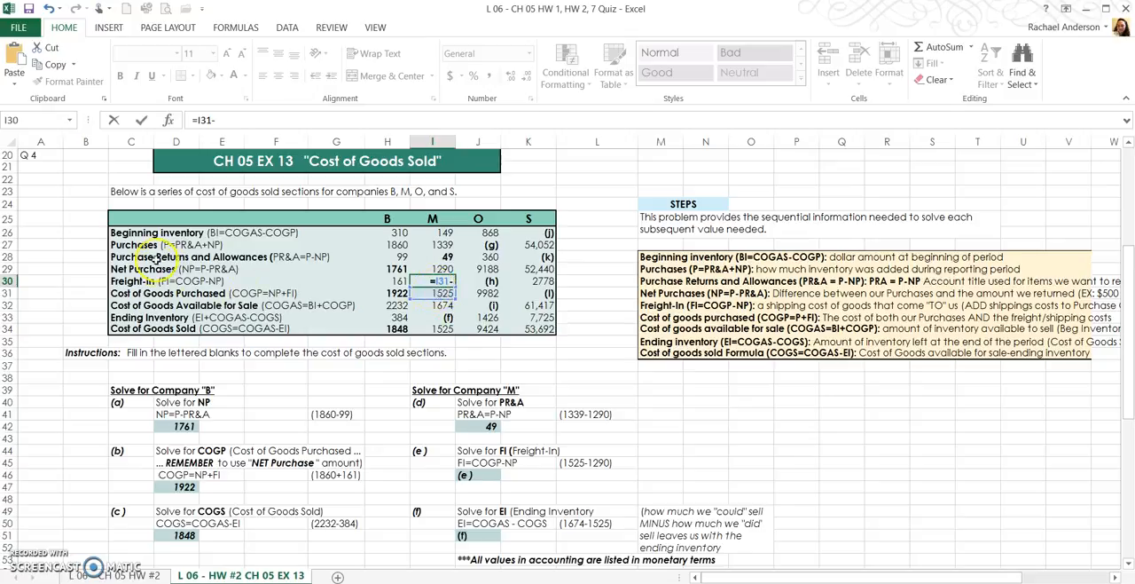
{"action": "left_click", "coordinate": [439, 268]}
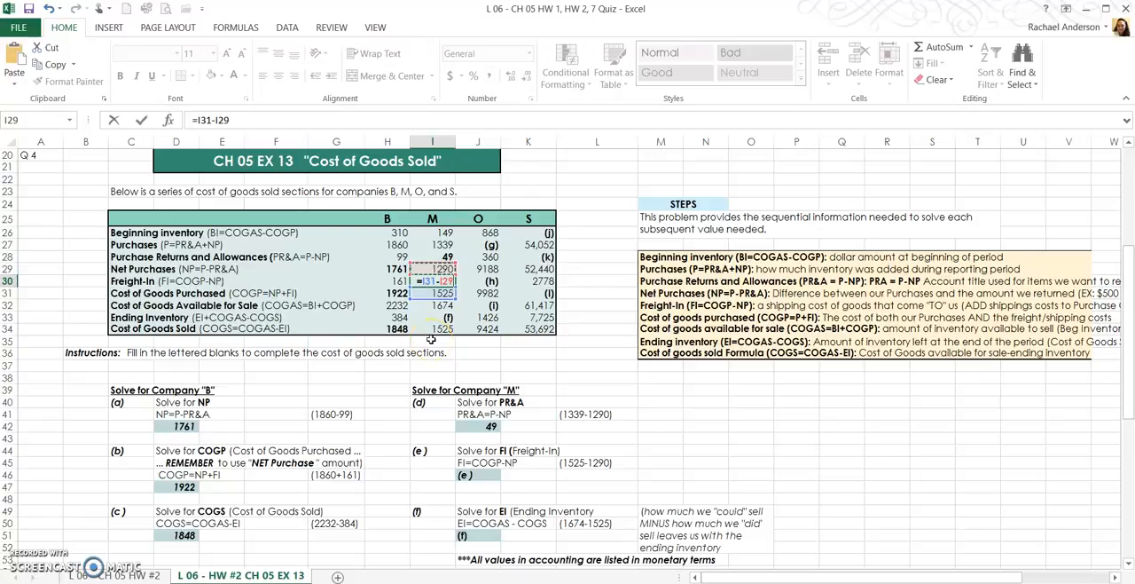
{"action": "key", "text": "Return"}
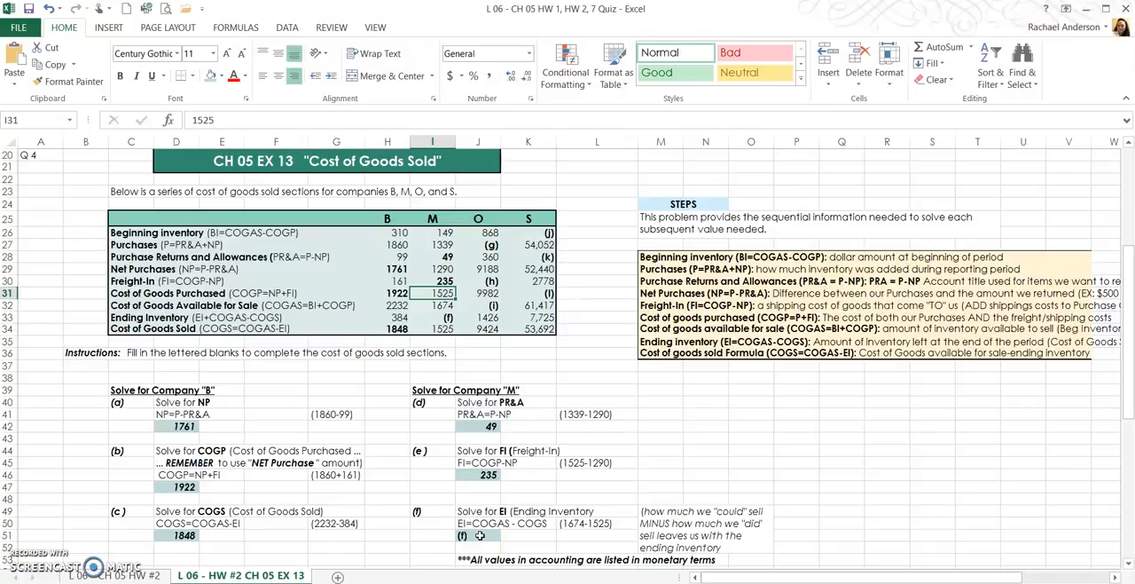
- Calculate company M's Ending Inventory in cell I33 as Cost of Goods Available for Sale minus Cost of Goods Sold with the formula =I32-I34
{"action": "left_click", "coordinate": [434, 317]}
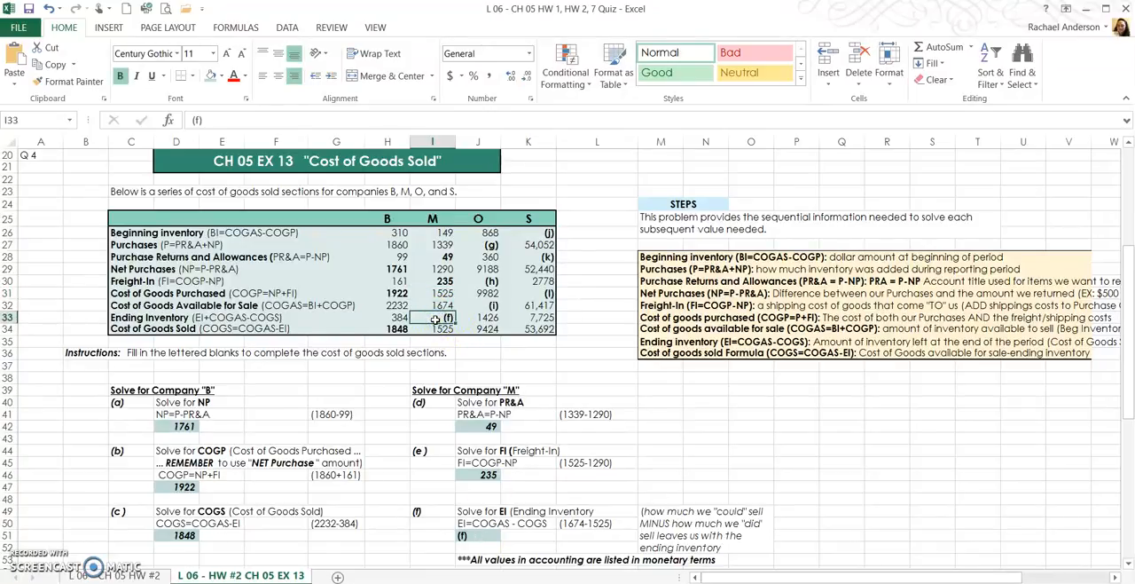
{"action": "type", "text": "="}
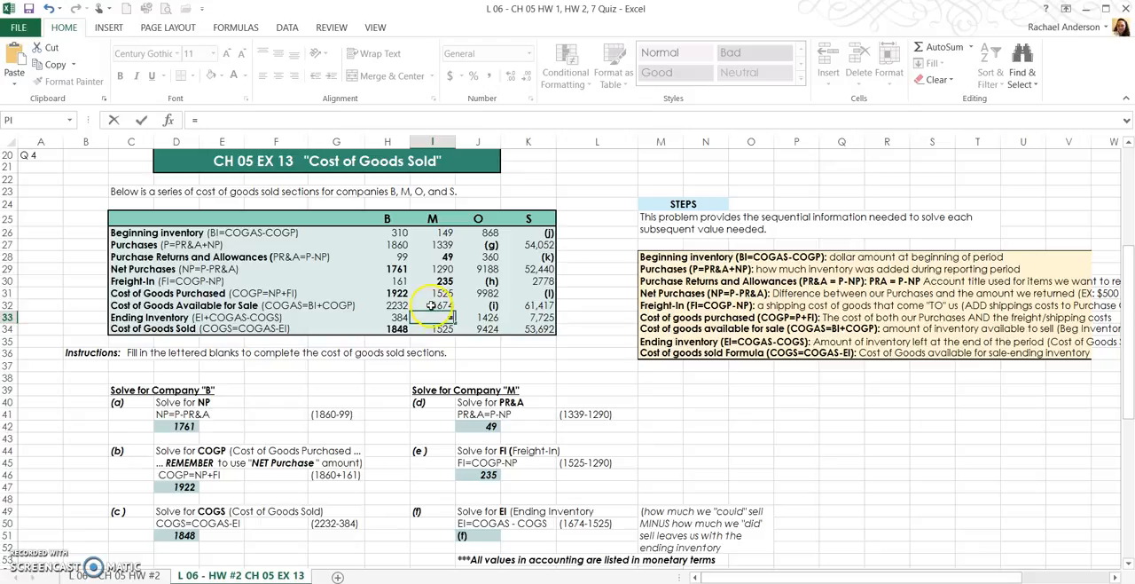
{"action": "left_click", "coordinate": [437, 304]}
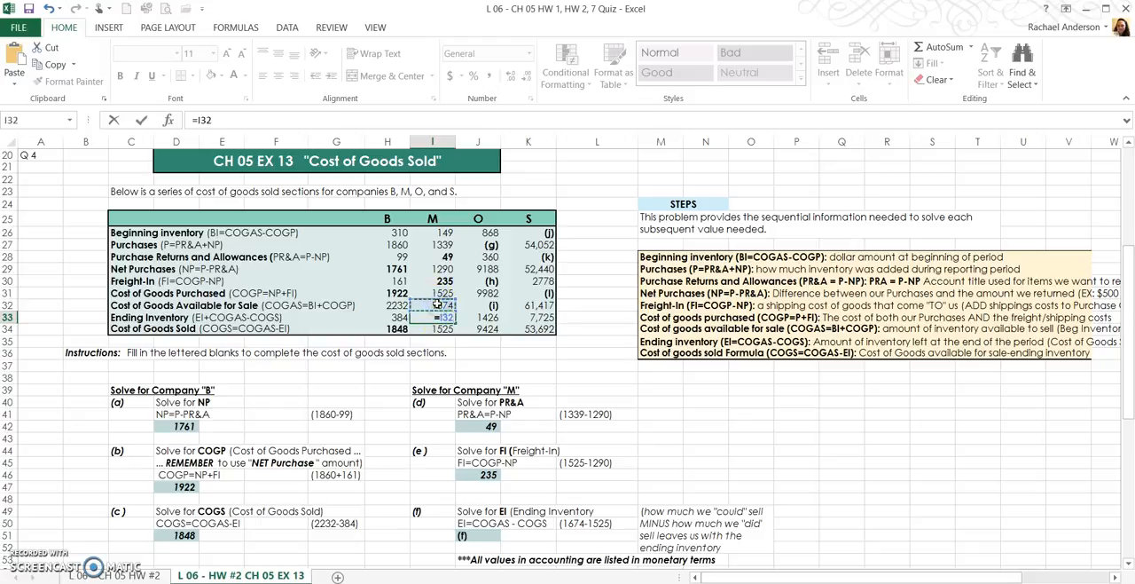
{"action": "left_click", "coordinate": [440, 317]}
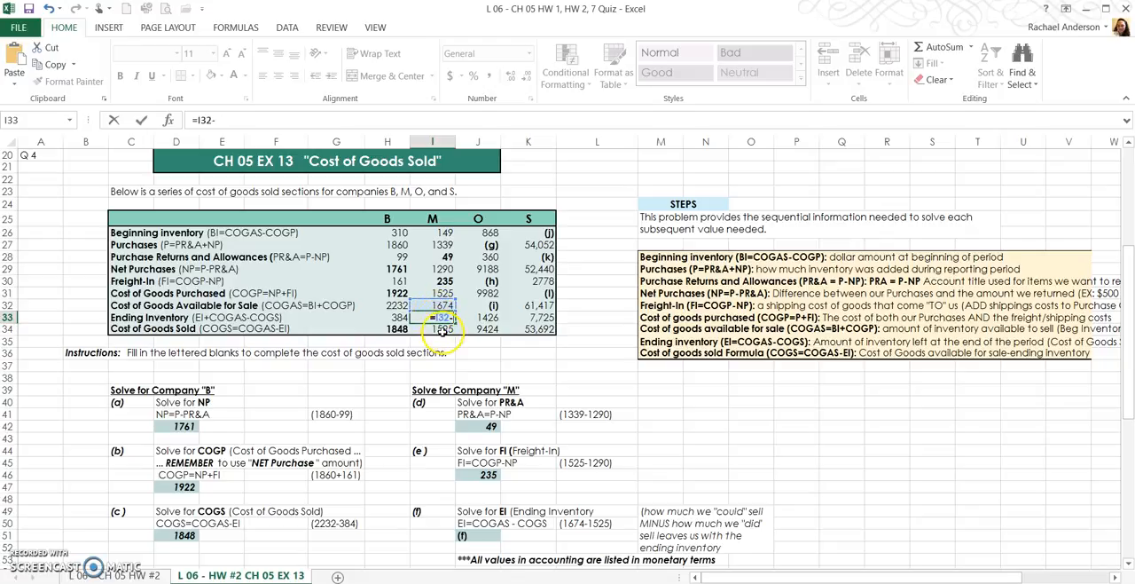
{"action": "left_click", "coordinate": [426, 329]}
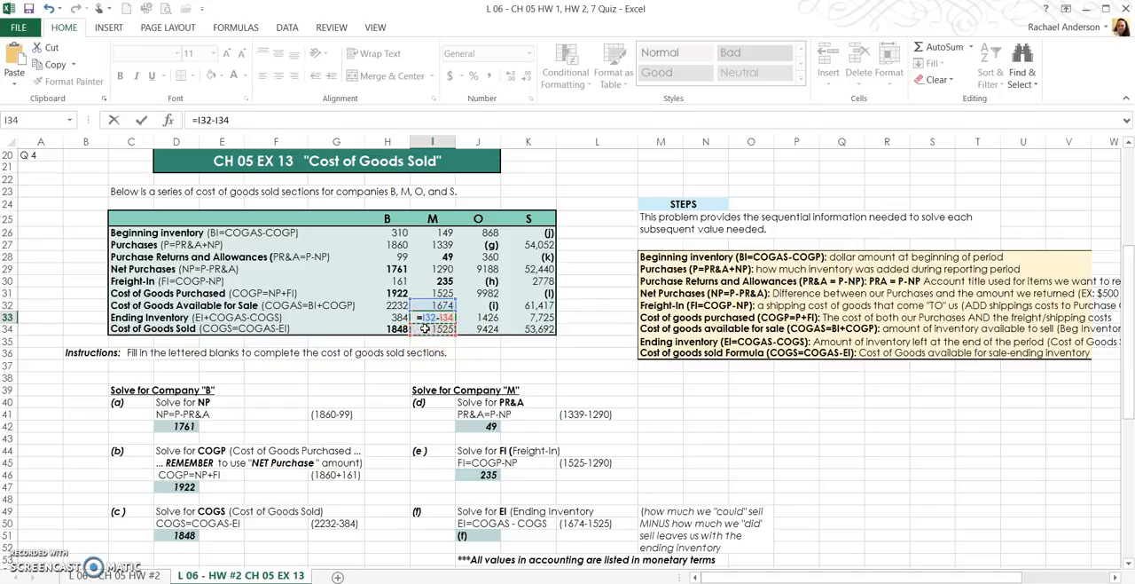
{"action": "key", "text": "Return"}
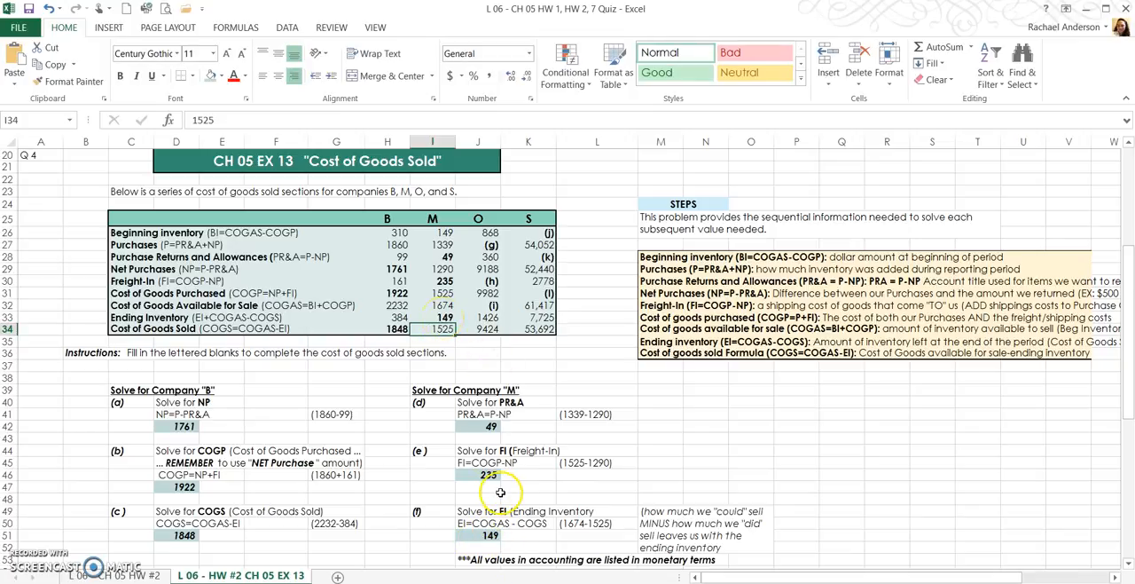
- Calculate company O's Purchases in cell T61 of the duplicate table as Purchase Returns and Allowances plus Net Purchases with the formula =T62+T63
{"action": "scroll", "coordinate": [470, 494], "scroll_direction": "down", "scroll_amount": 2}
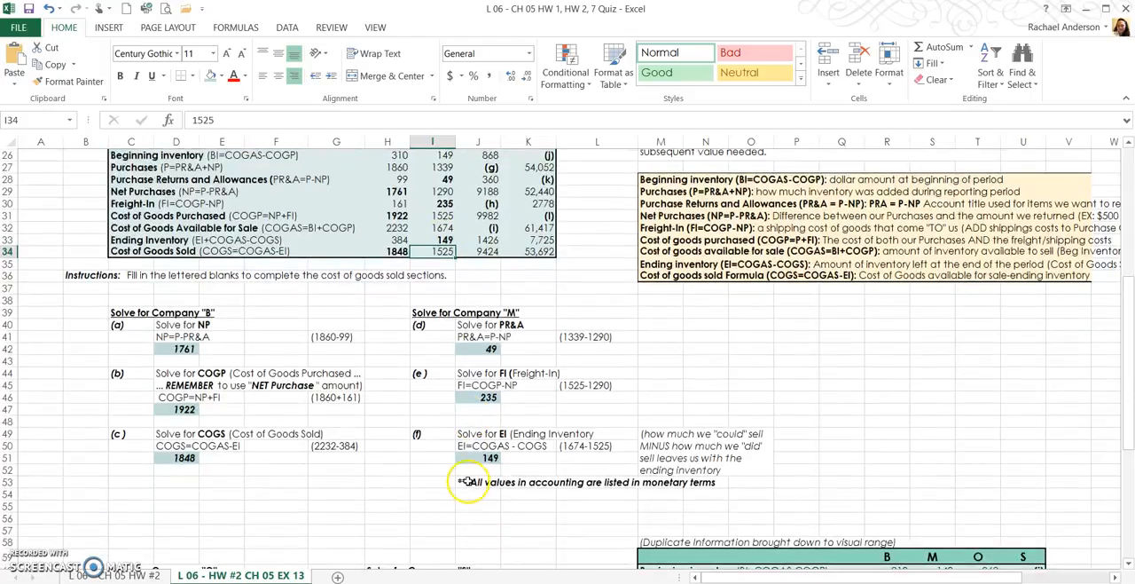
{"action": "scroll", "coordinate": [452, 355], "scroll_direction": "up", "scroll_amount": 2}
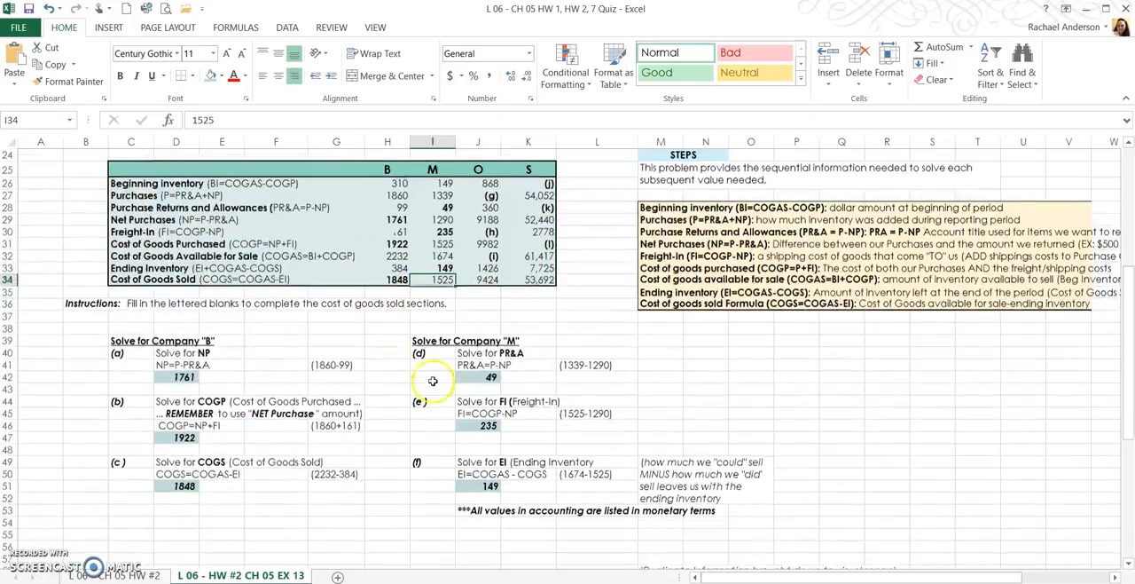
{"action": "scroll", "coordinate": [431, 374], "scroll_direction": "down", "scroll_amount": 4}
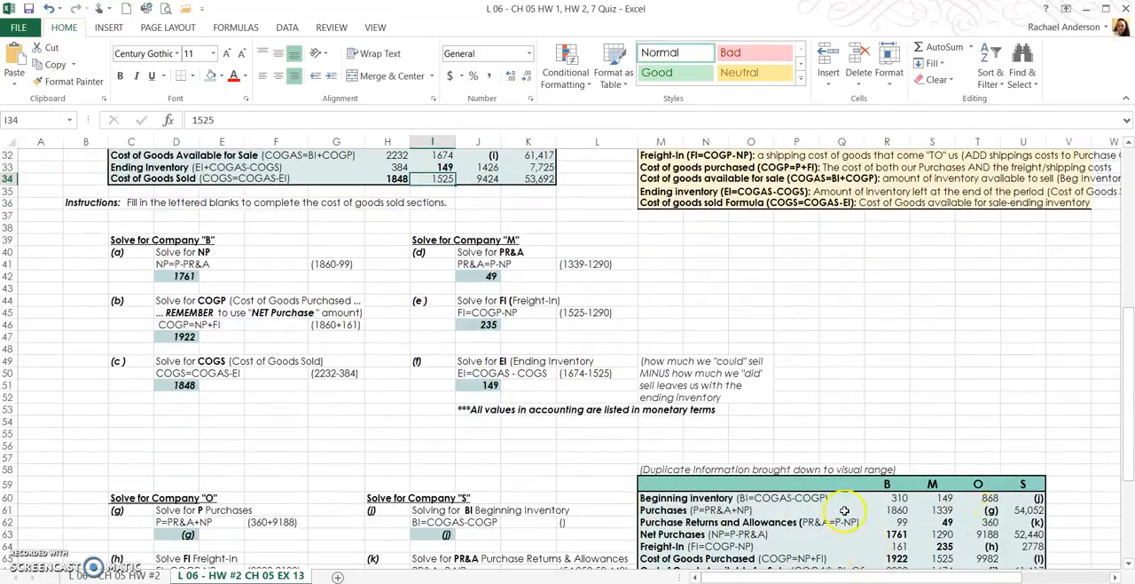
{"action": "scroll", "coordinate": [720, 433], "scroll_direction": "down", "scroll_amount": 3}
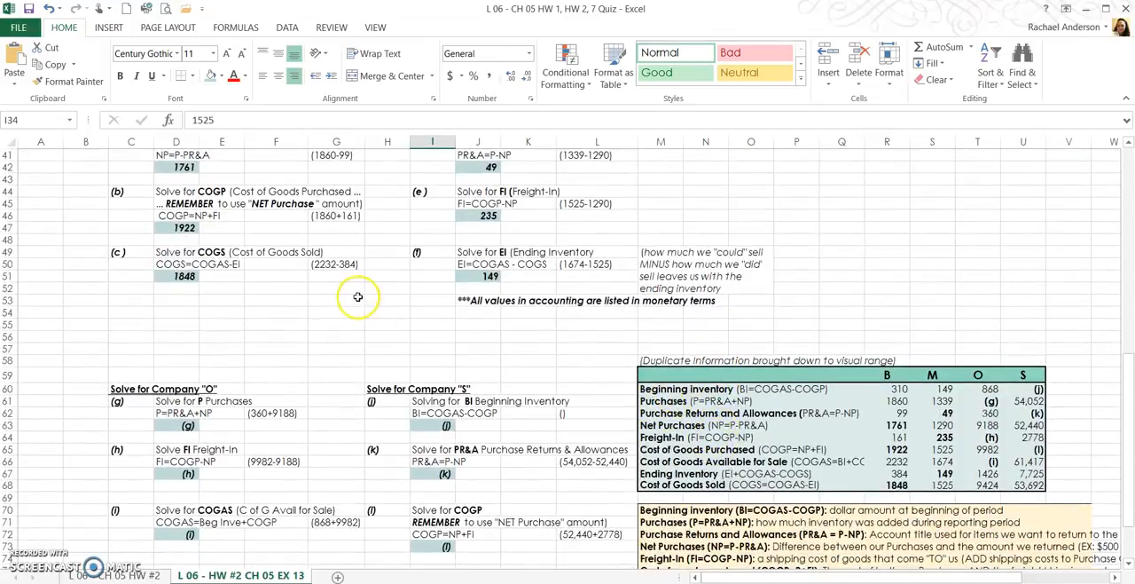
{"action": "scroll", "coordinate": [524, 321], "scroll_direction": "down", "scroll_amount": 1}
{"action": "scroll", "coordinate": [525, 320], "scroll_direction": "down", "scroll_amount": 4}
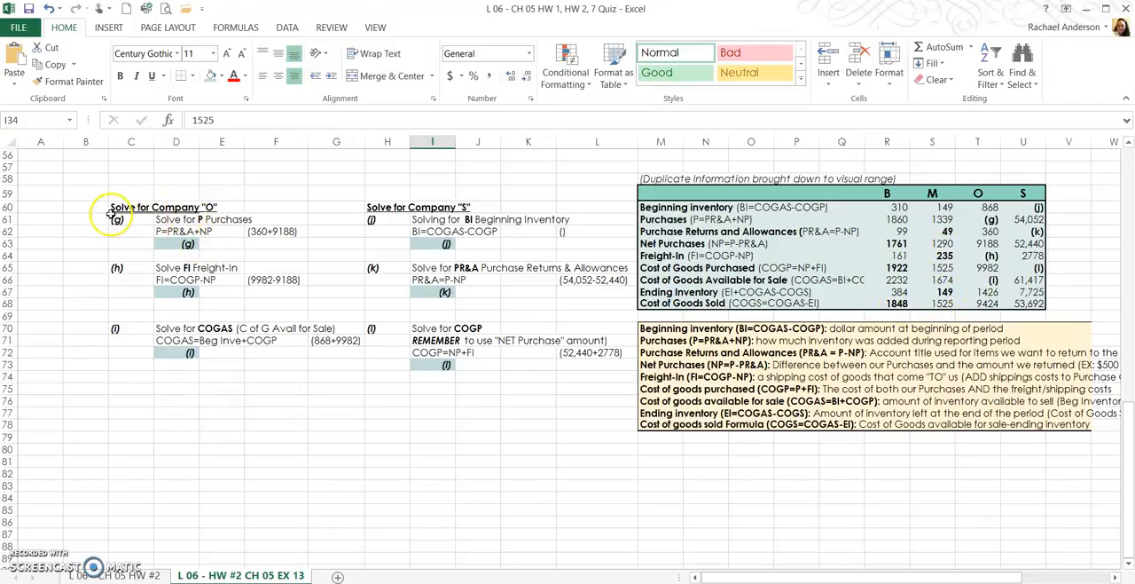
{"action": "left_click", "coordinate": [990, 219]}
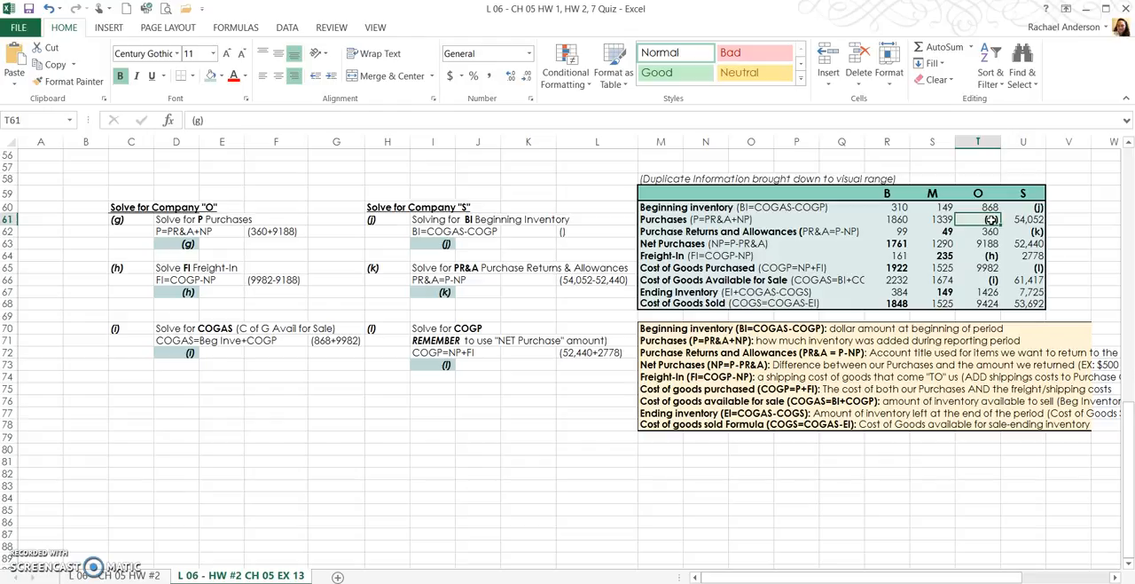
{"action": "type", "text": "="}
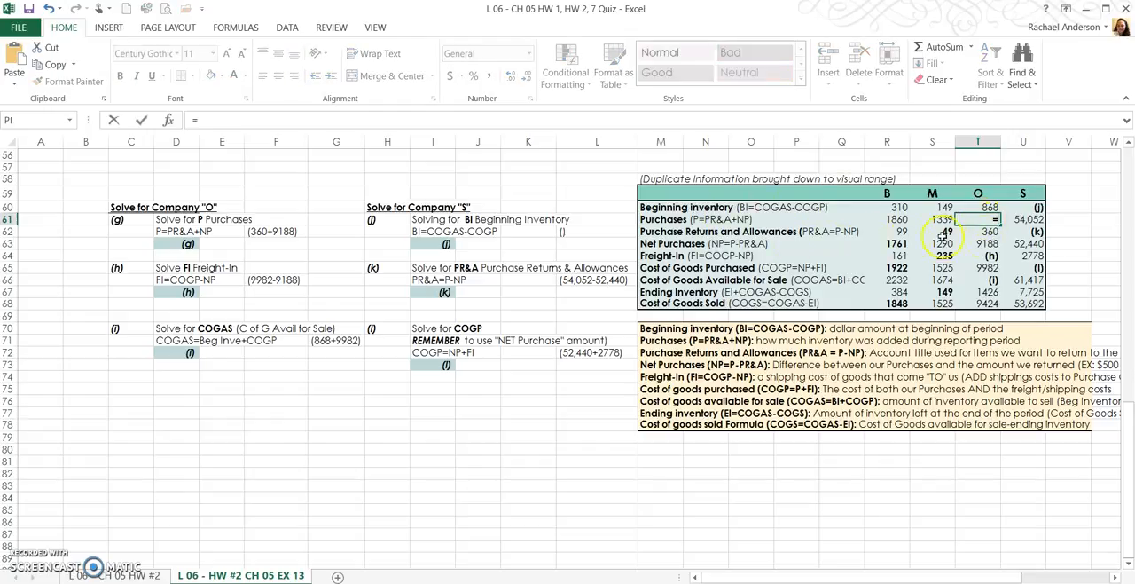
{"action": "left_click", "coordinate": [978, 231]}
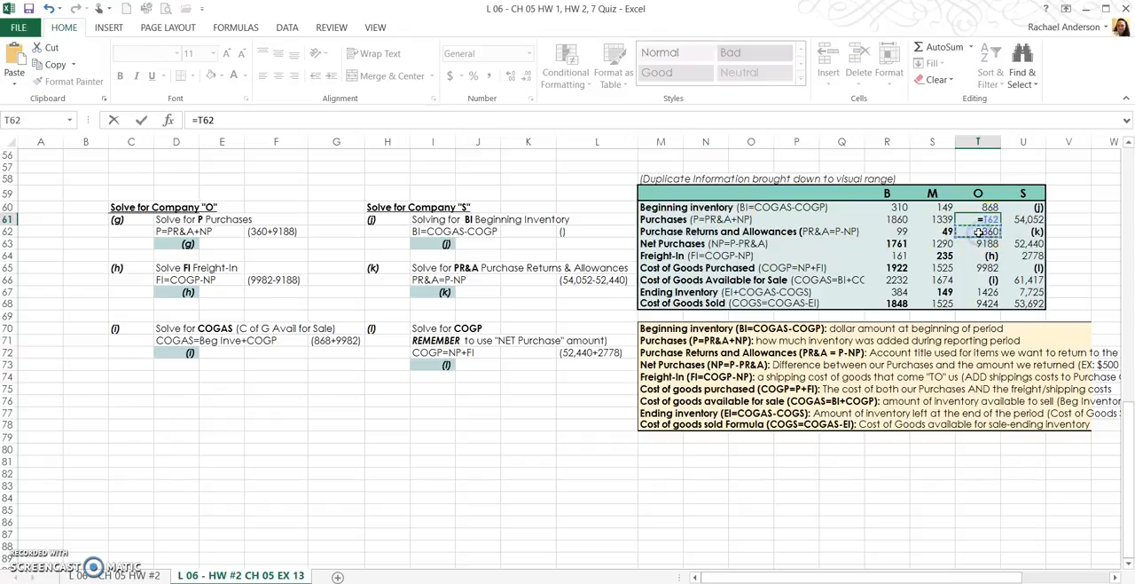
{"action": "type", "text": "+"}
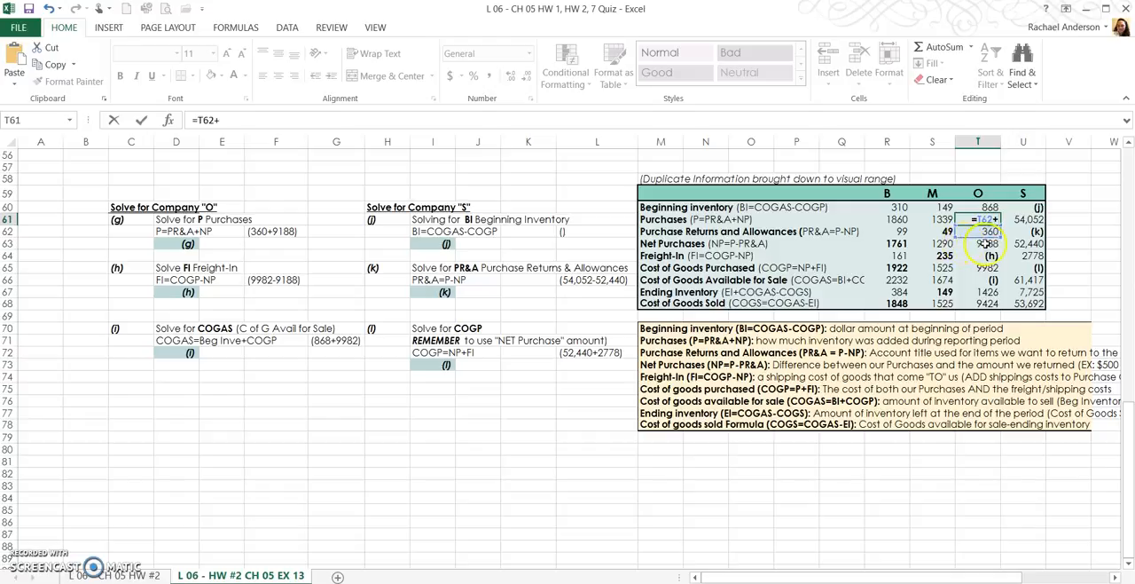
{"action": "left_click", "coordinate": [968, 244]}
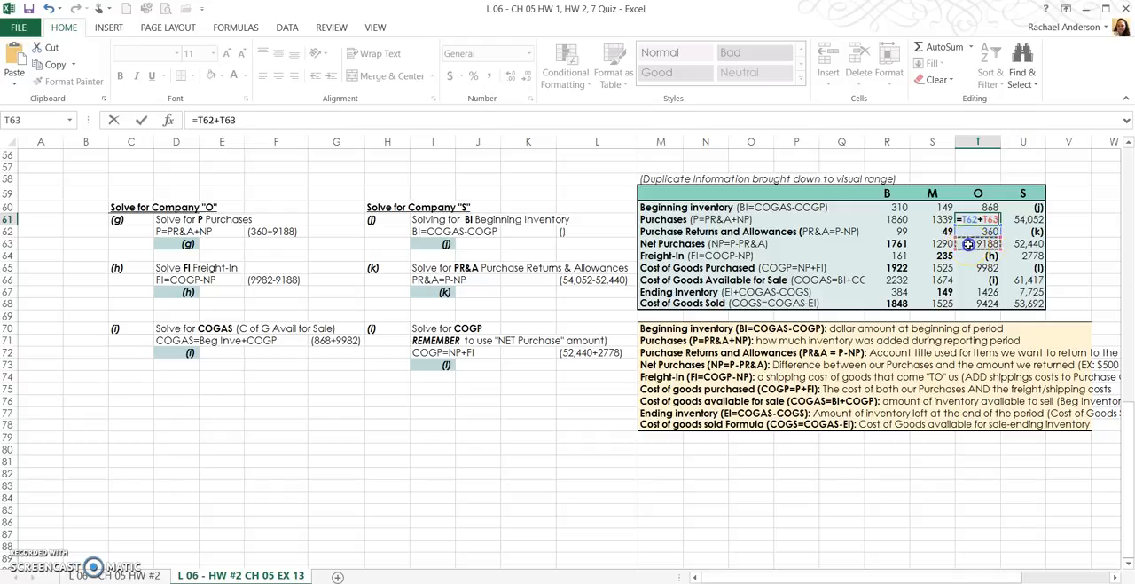
{"action": "key", "text": "Return"}
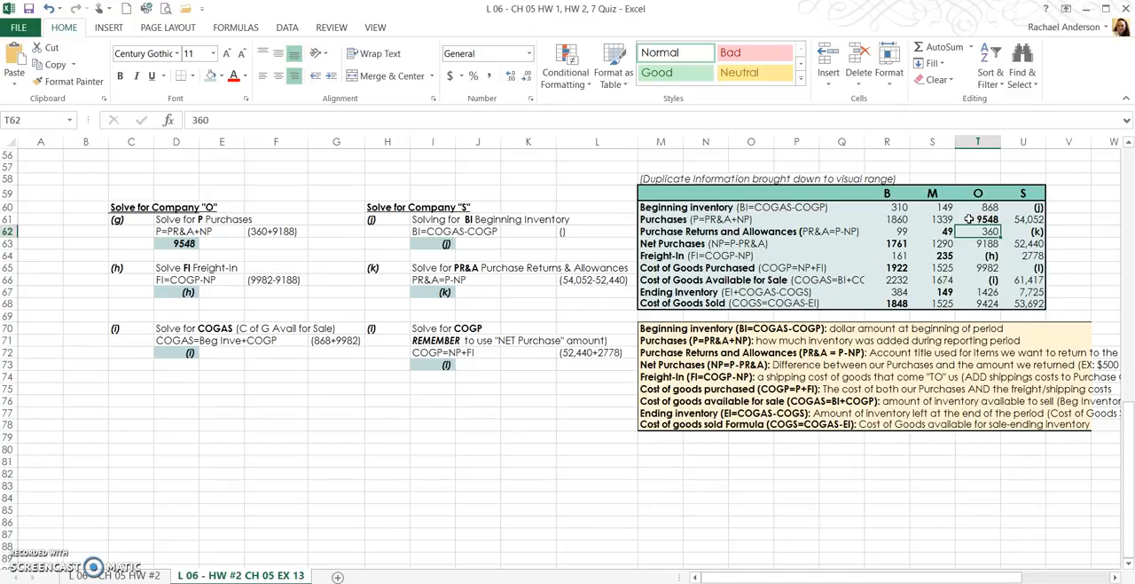
- Calculate company O's Freight-In in cell T64 as Cost of Goods Purchased minus Net Purchases with the formula =T65-T63
{"action": "left_click", "coordinate": [976, 256]}
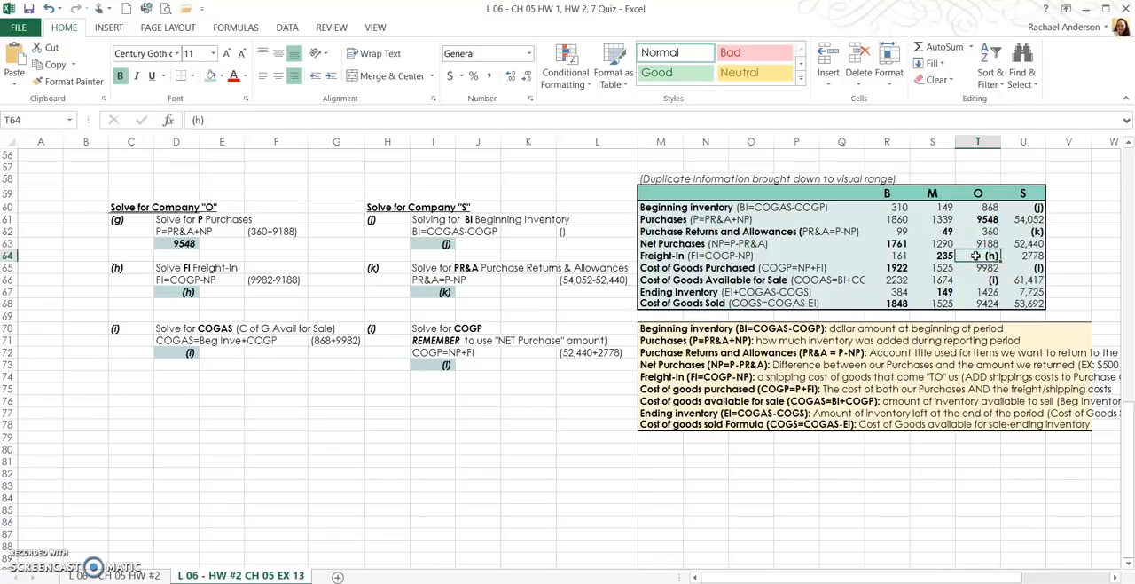
{"action": "type", "text": "="}
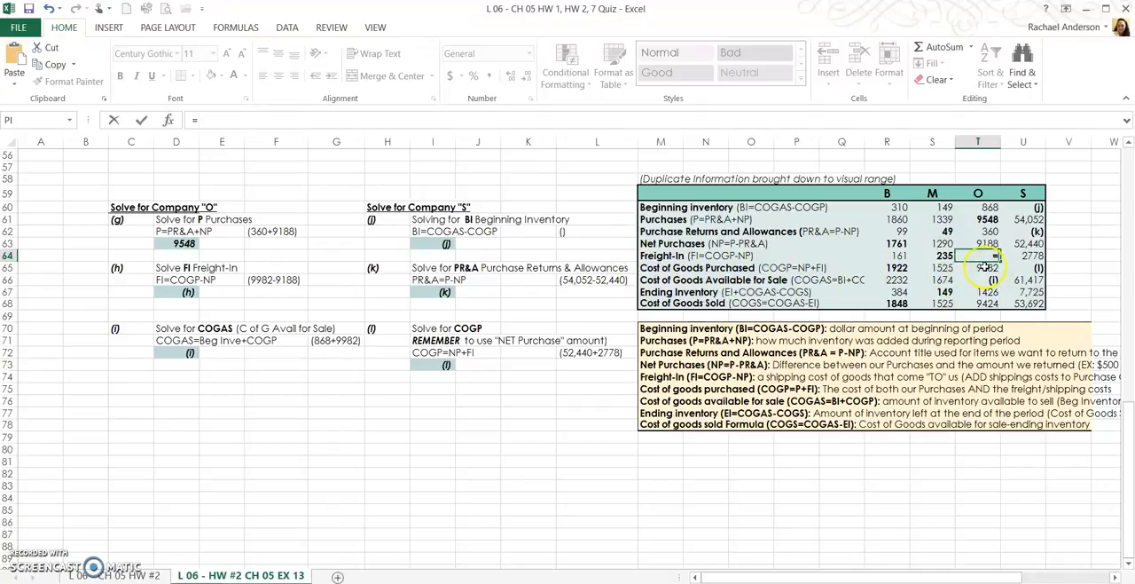
{"action": "left_click", "coordinate": [985, 268]}
{"action": "left_click", "coordinate": [966, 268]}
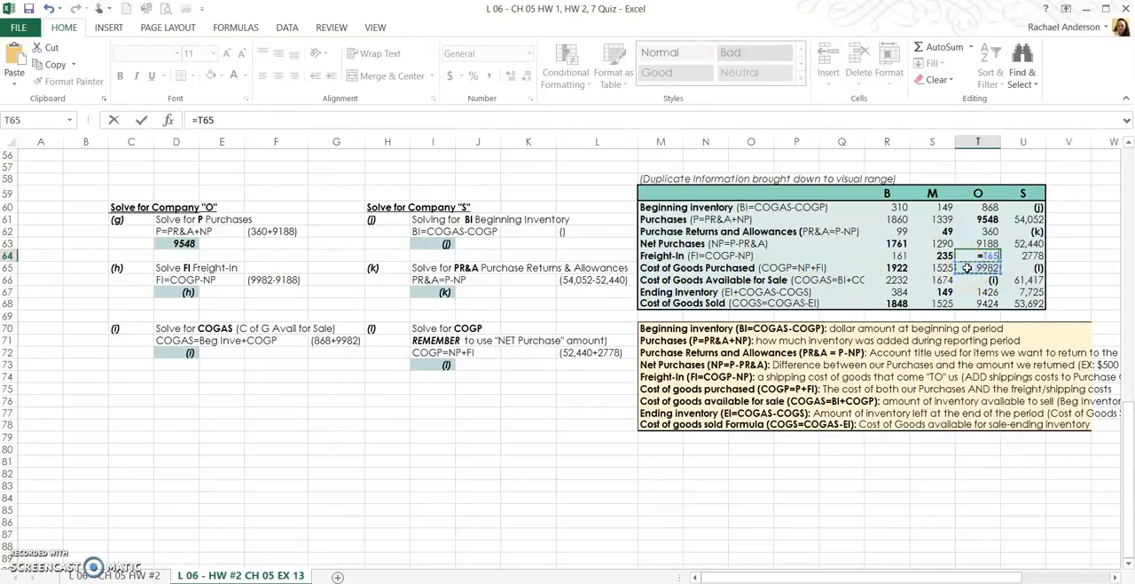
{"action": "type", "text": "-"}
{"action": "left_click", "coordinate": [968, 244]}
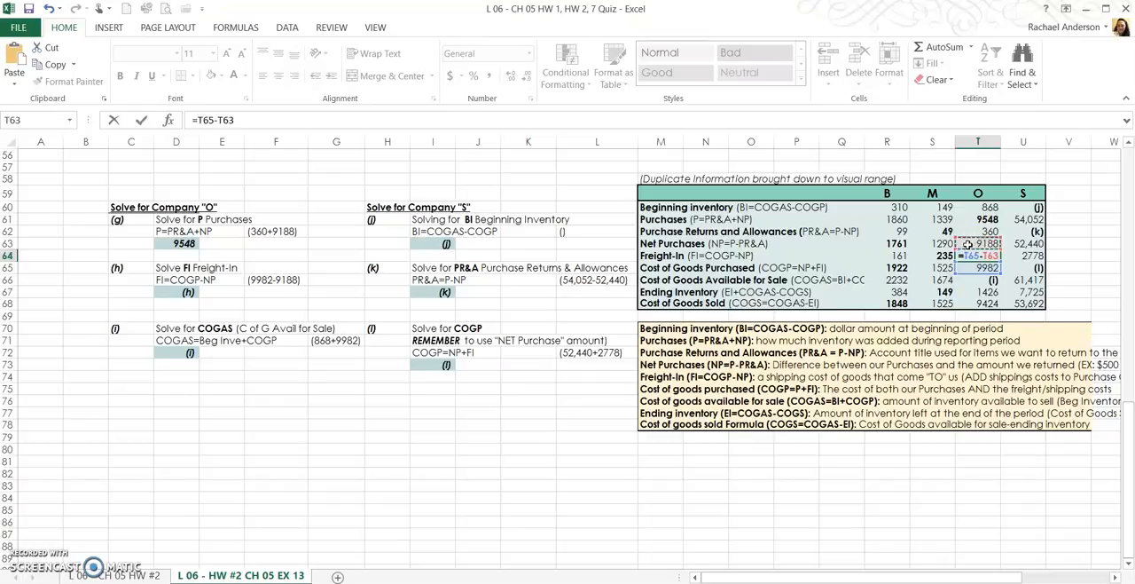
{"action": "key", "text": "Return"}
{"action": "left_click", "coordinate": [973, 249]}
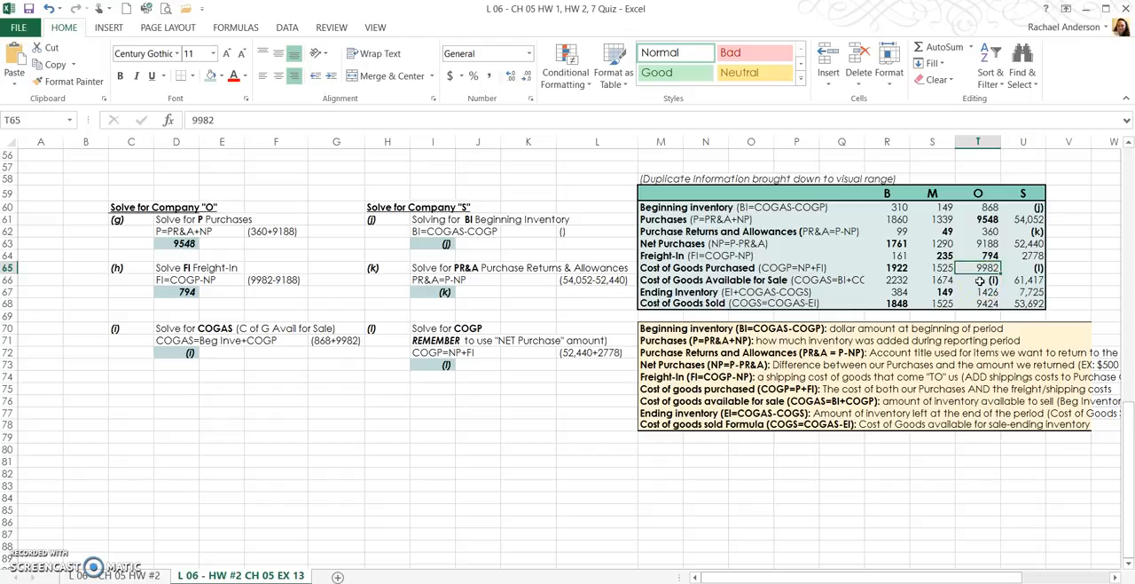
- Calculate company O's Cost of Goods Available for Sale in cell T66 with =T60+T65, and widen column Q to fit the row label
{"action": "left_click", "coordinate": [979, 280]}
{"action": "type", "text": "="}
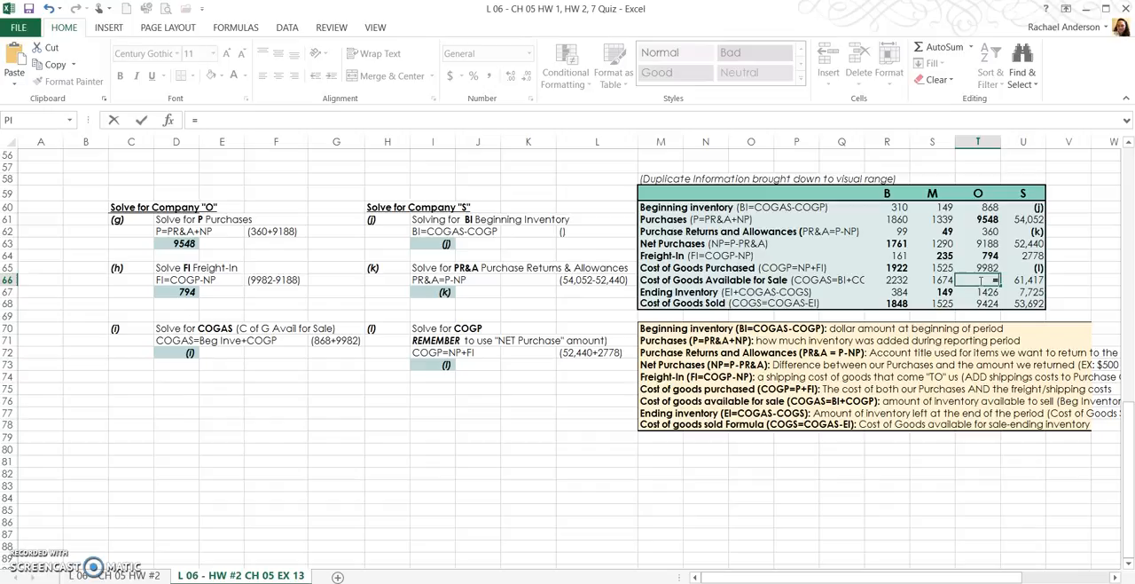
{"action": "left_click", "coordinate": [977, 219]}
{"action": "left_click", "coordinate": [976, 206]}
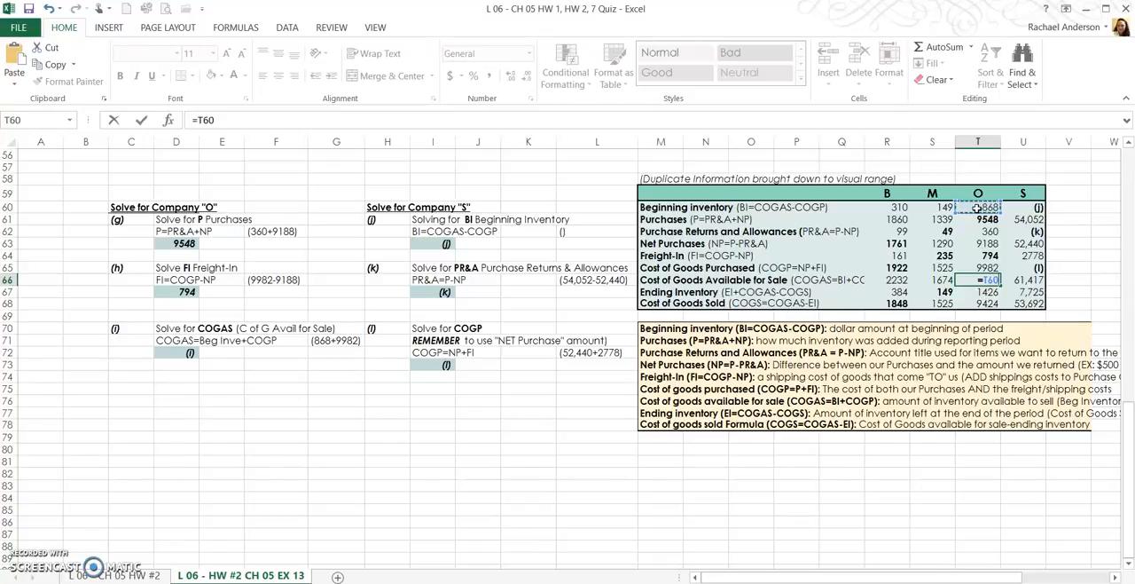
{"action": "type", "text": "+"}
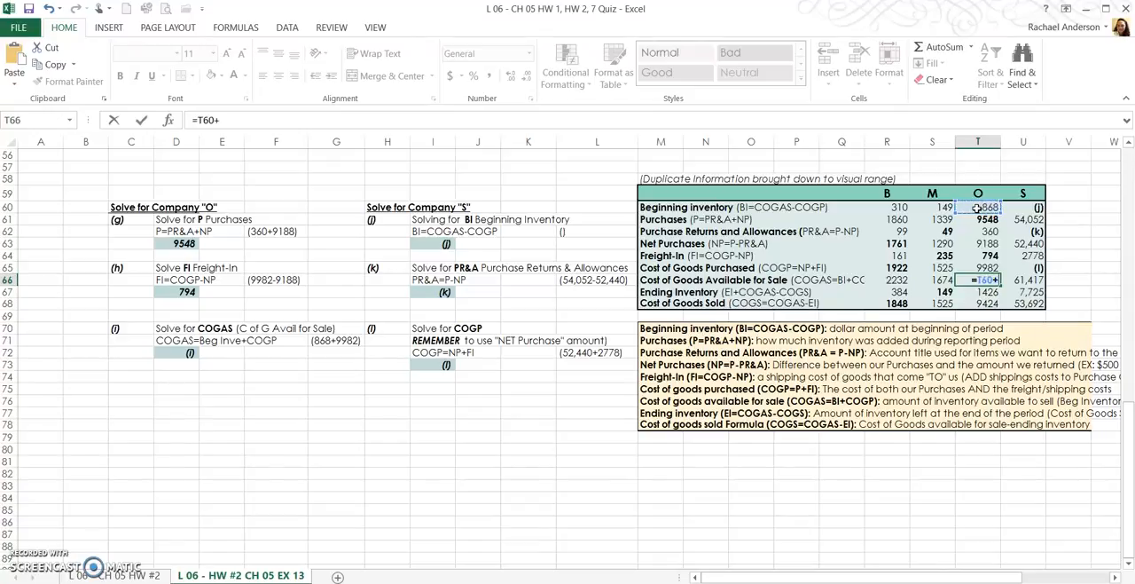
{"action": "left_click", "coordinate": [965, 267]}
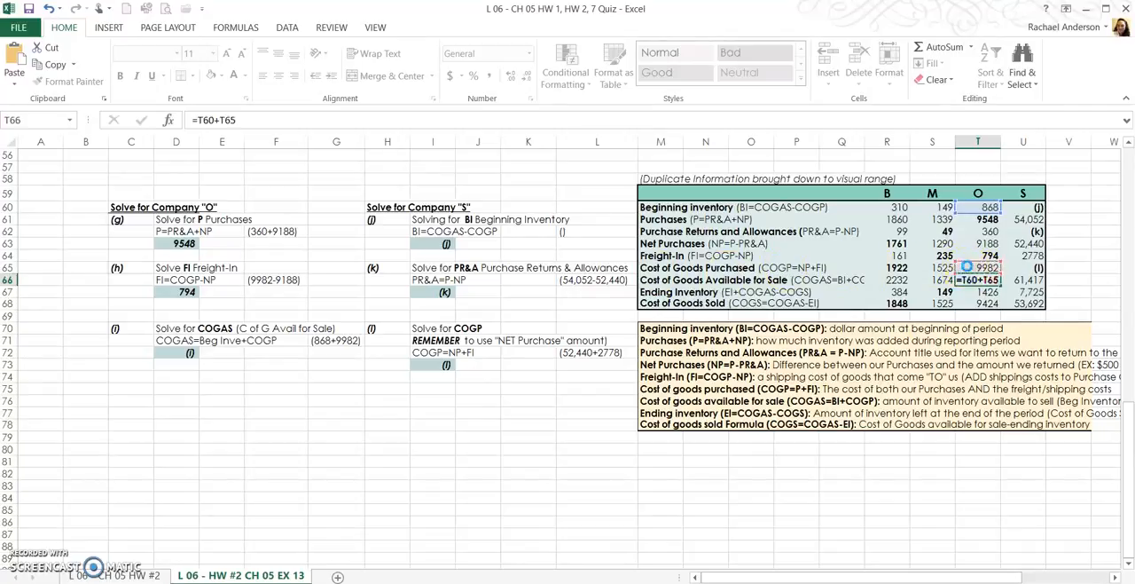
{"action": "key", "text": "Return"}
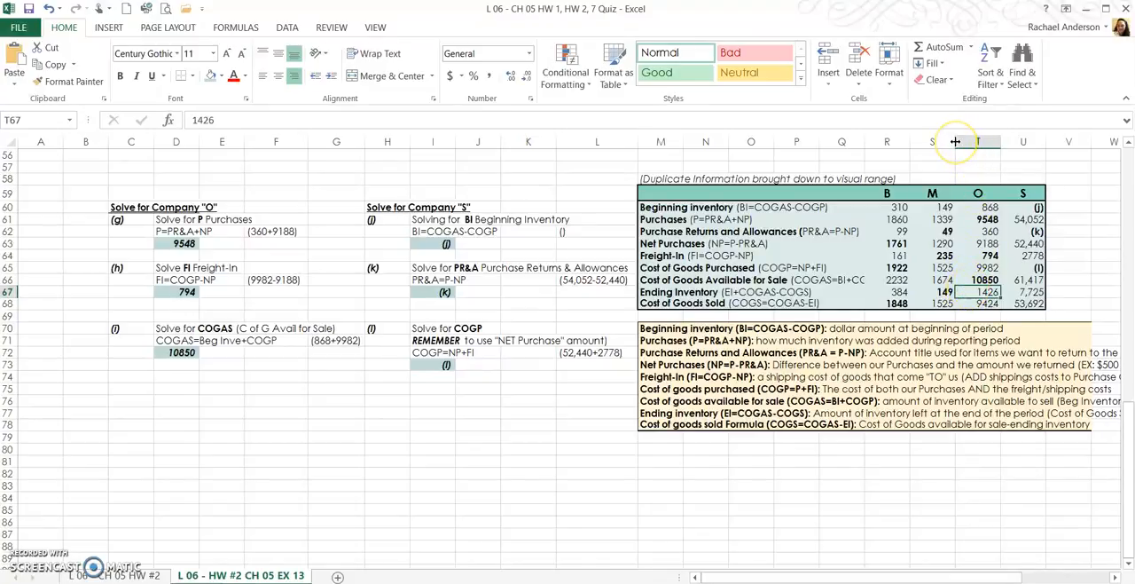
{"action": "left_click_drag", "start_coordinate": [863, 139], "coordinate": [882, 138]}
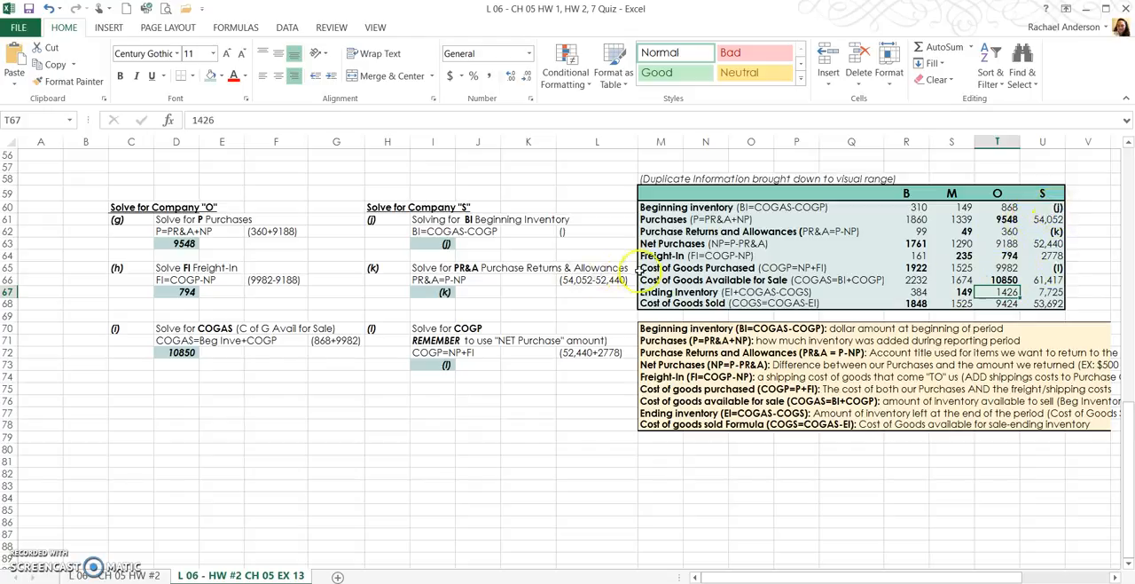
- Enter company S's Beginning Inventory formula in cell U60 as Cost of Goods Available for Sale minus Cost of Goods Purchased, =U66-U65
{"action": "left_click", "coordinate": [1039, 268]}
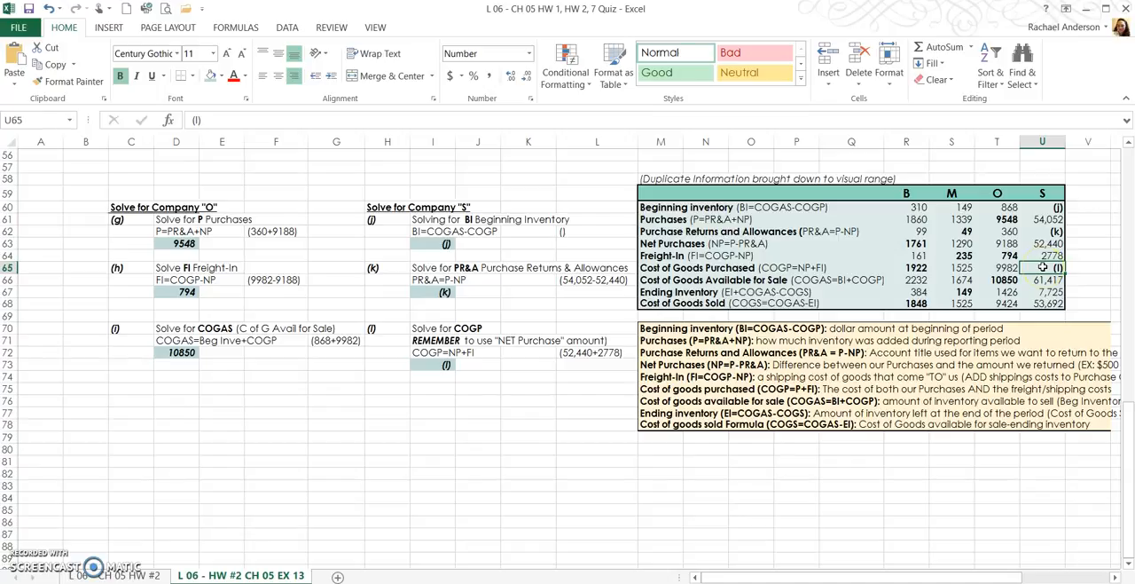
{"action": "left_click", "coordinate": [1041, 207]}
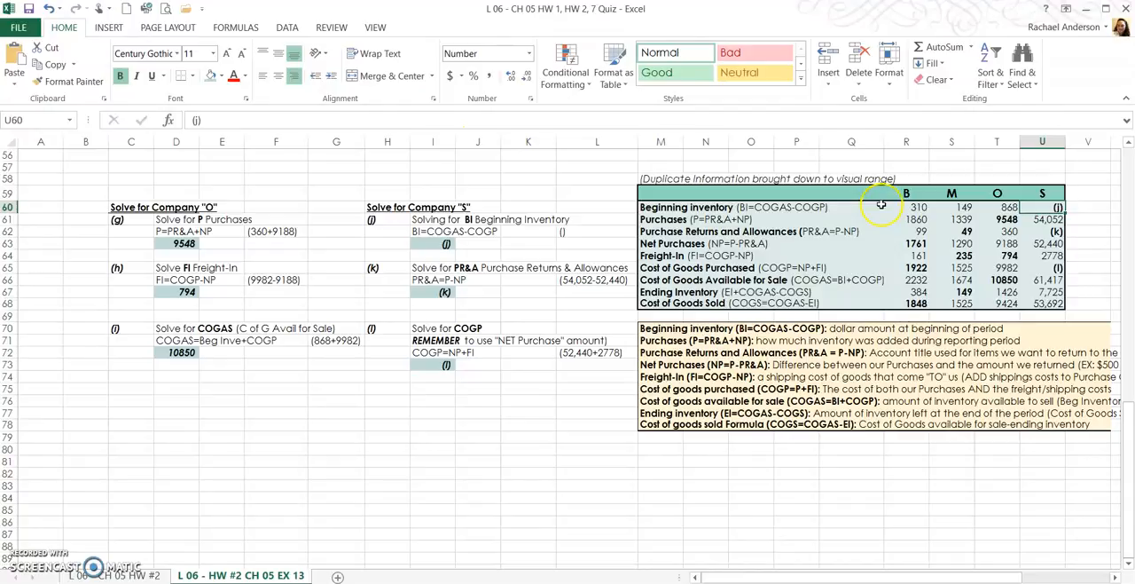
{"action": "type", "text": "="}
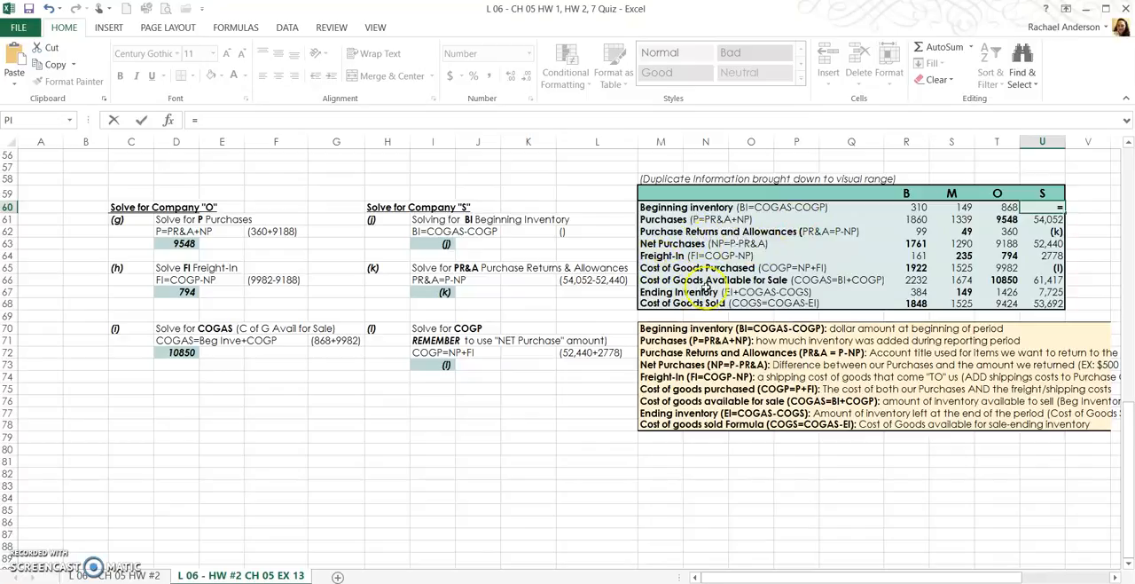
{"action": "left_click", "coordinate": [1047, 281]}
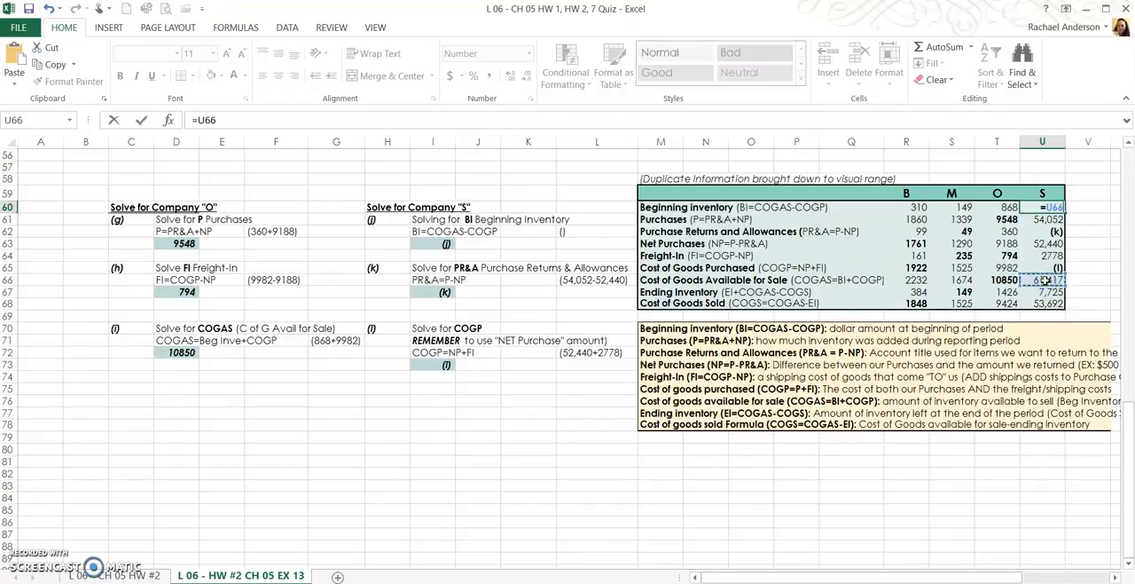
{"action": "type", "text": "-"}
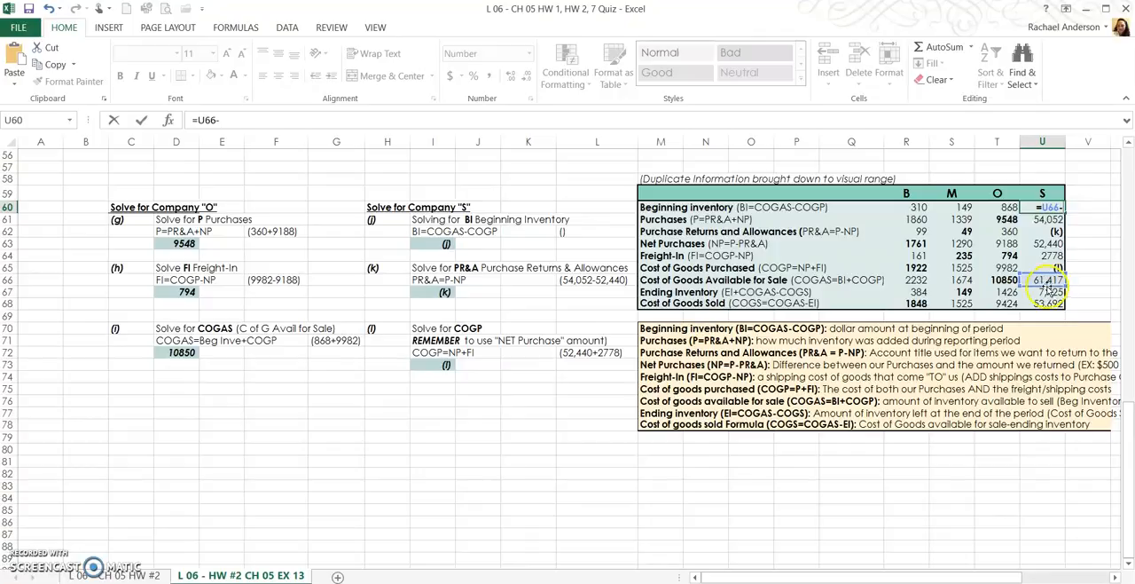
{"action": "left_click", "coordinate": [1043, 267]}
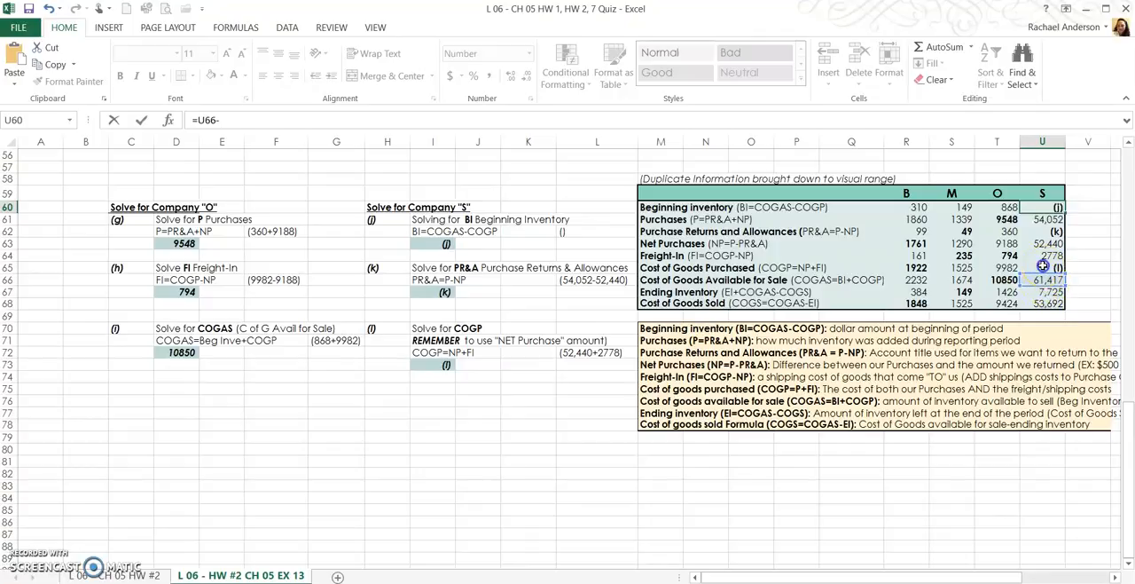
{"action": "key", "text": "Return"}
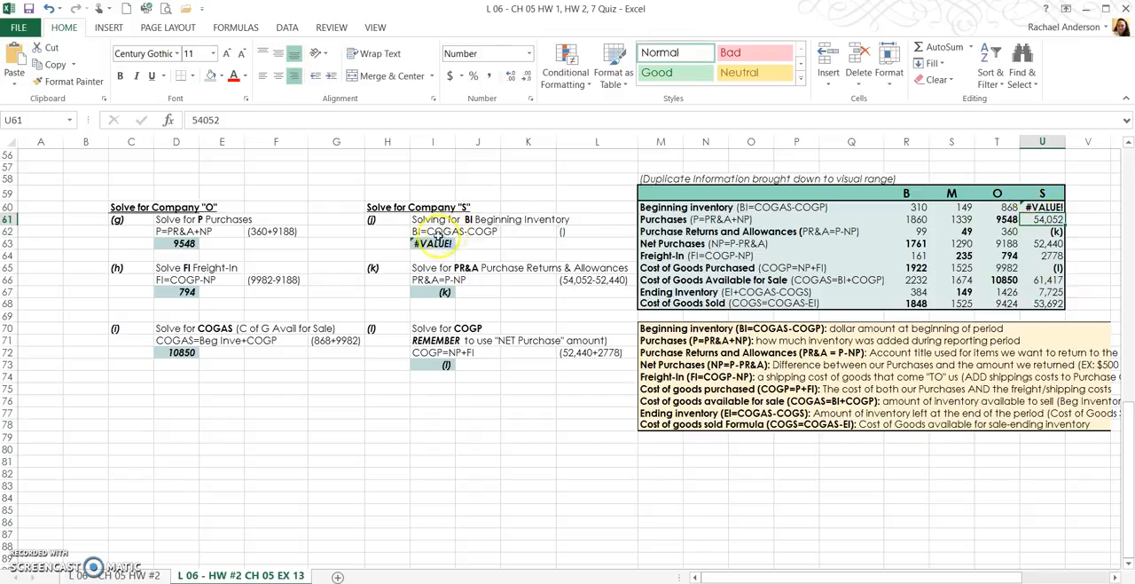
- Calculate company S's Cost of Goods Purchased in cell U65 as Net Purchases plus Freight-In with the formula =U63+U64
{"action": "left_click_drag", "start_coordinate": [472, 245], "coordinate": [387, 245]}
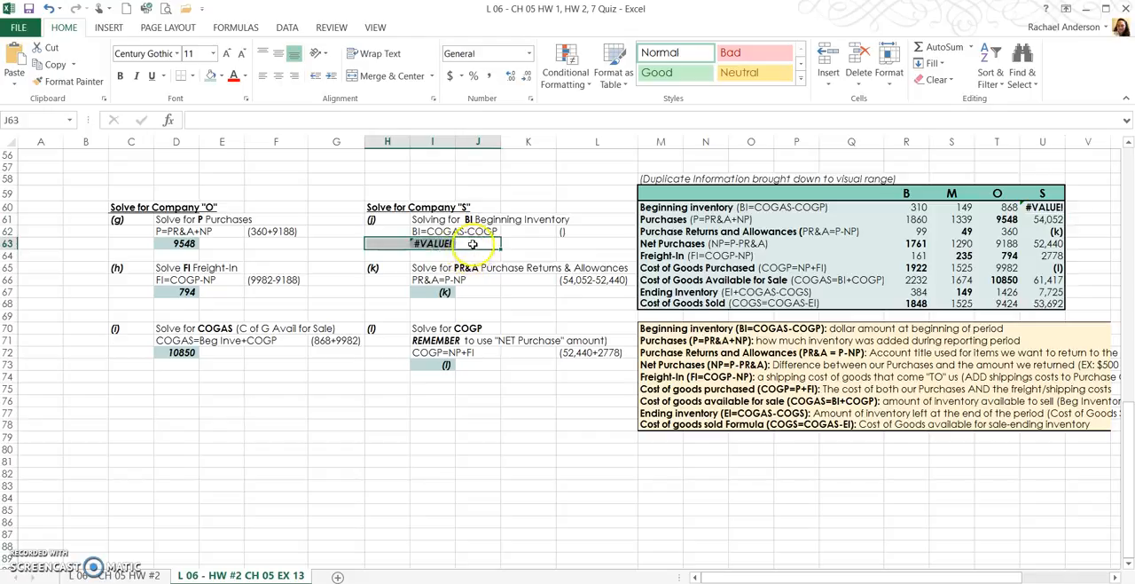
{"action": "left_click", "coordinate": [473, 245]}
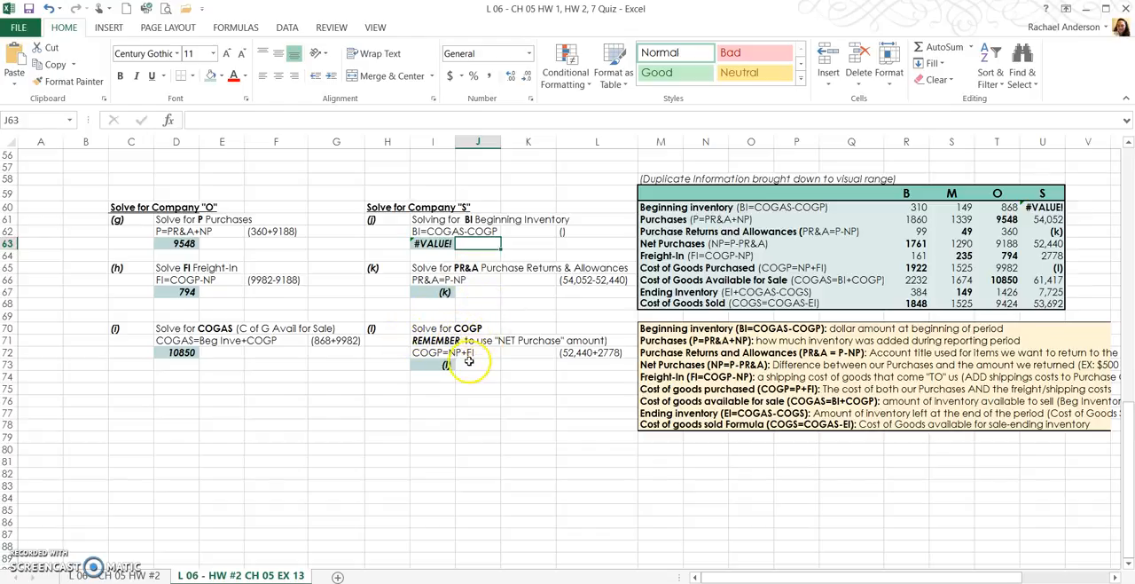
{"action": "left_click", "coordinate": [1049, 268]}
{"action": "type", "text": "="}
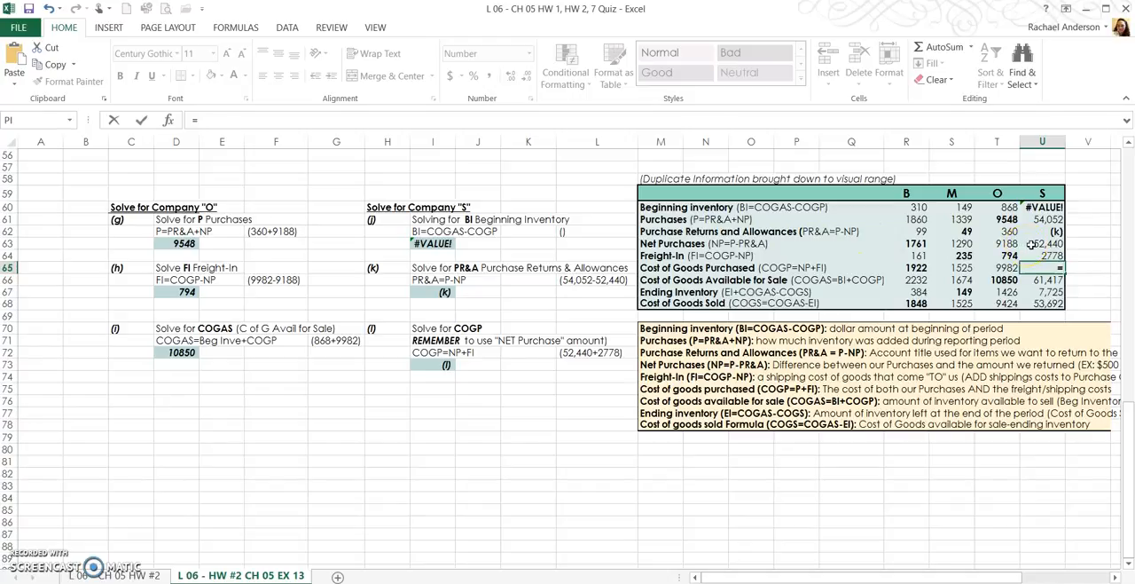
{"action": "left_click", "coordinate": [1035, 243]}
{"action": "type", "text": "+"}
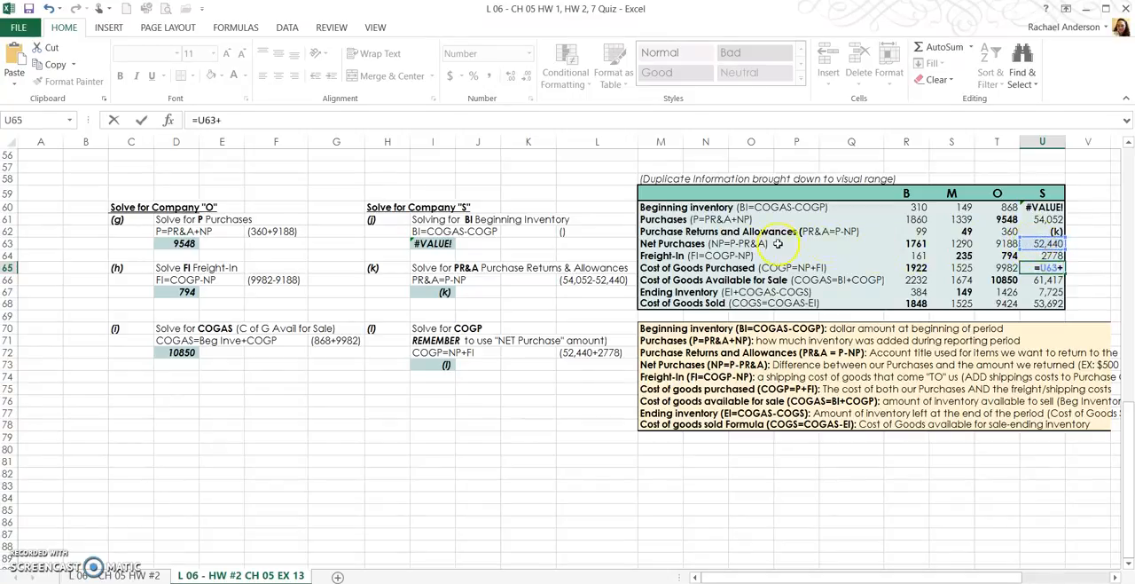
{"action": "left_click", "coordinate": [1034, 255]}
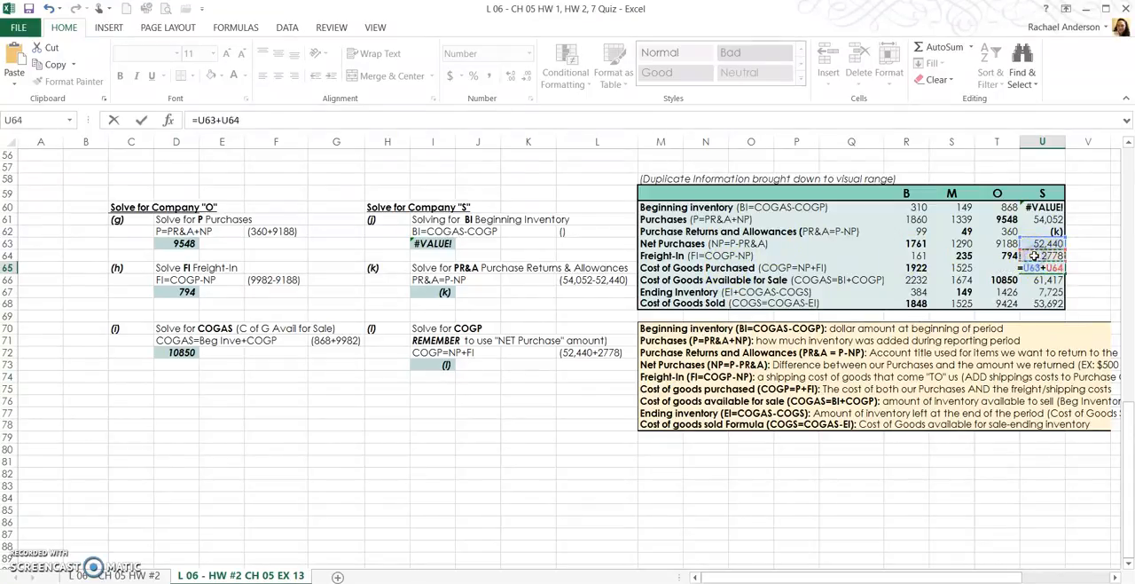
{"action": "key", "text": "Return"}
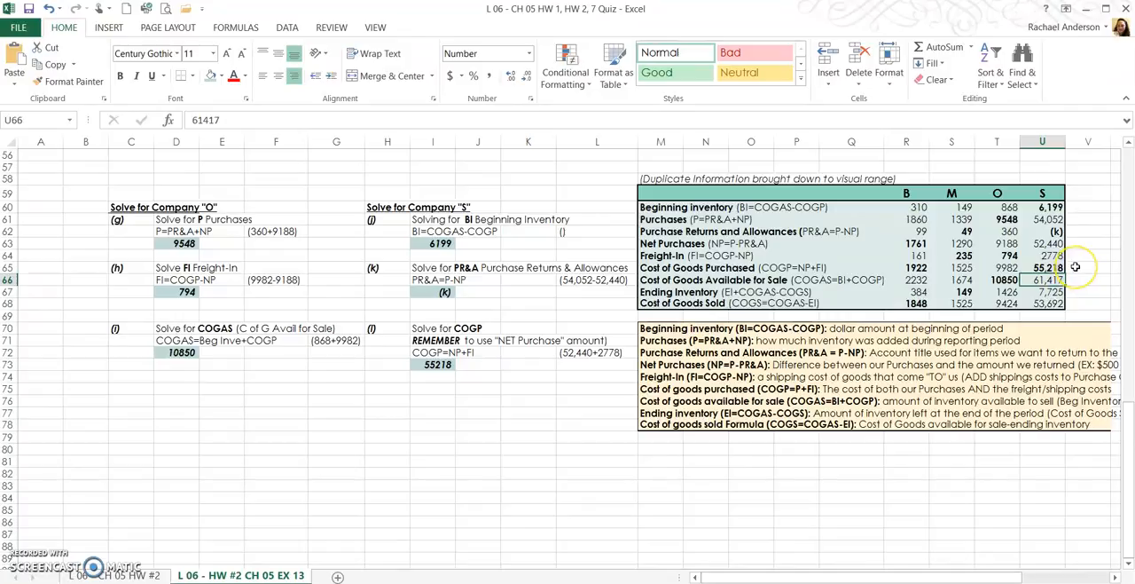
- Recalculate company S's Beginning Inventory beside the table in cell V60 with =U66-U65 and compare it with cells U60 and I63
{"action": "left_click", "coordinate": [1091, 208]}
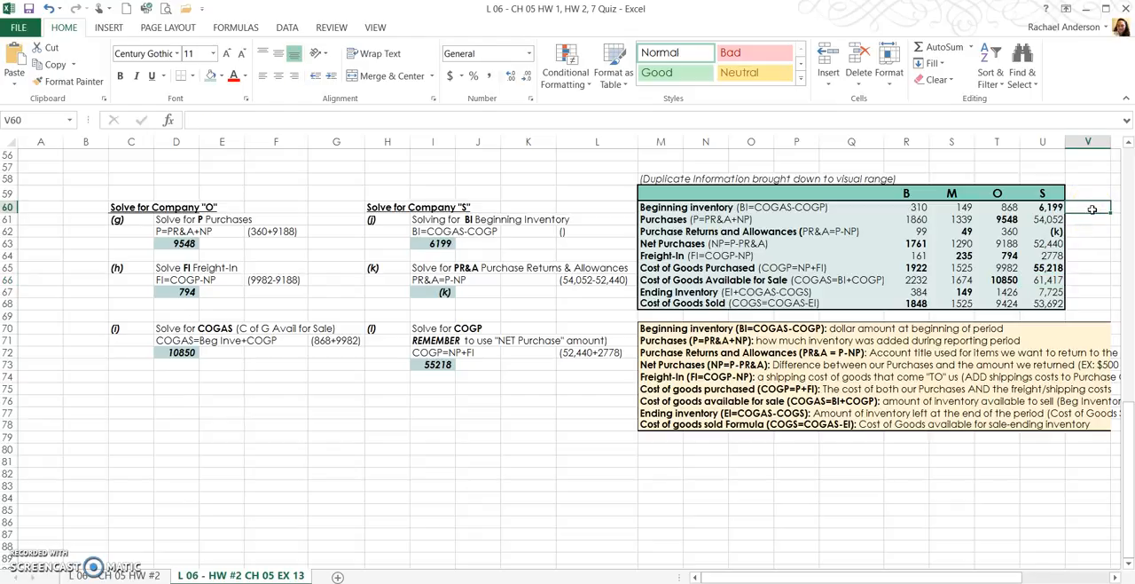
{"action": "type", "text": "="}
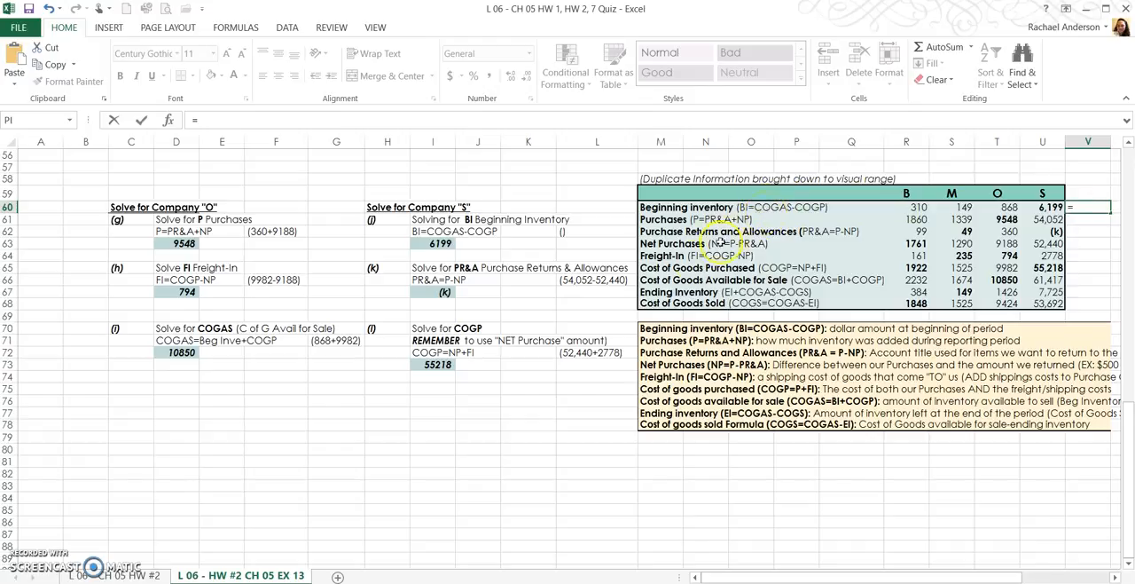
{"action": "left_click", "coordinate": [1046, 279]}
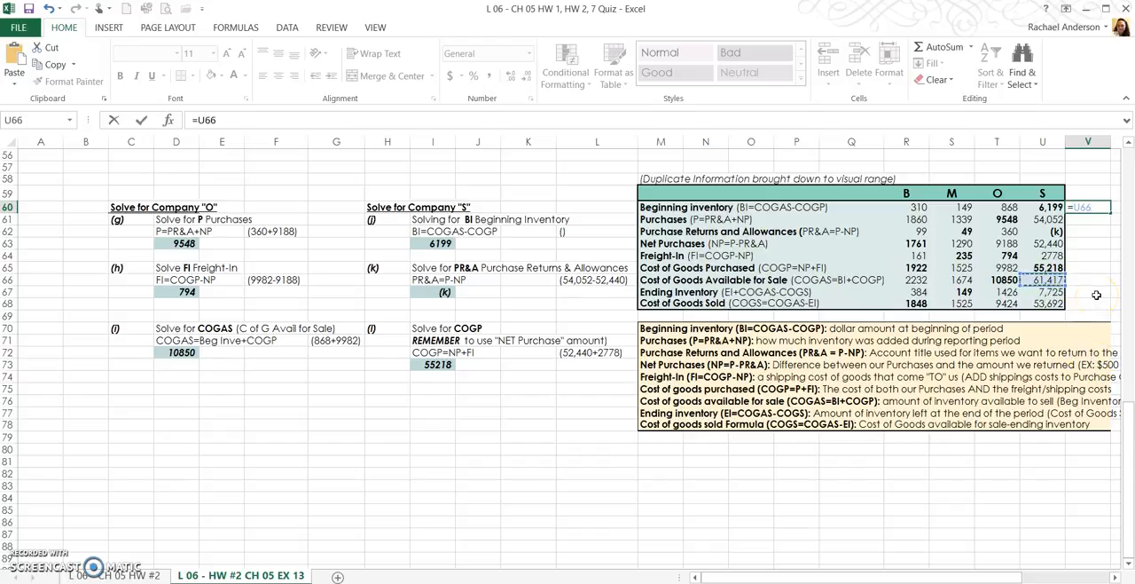
{"action": "type", "text": "-"}
{"action": "left_click", "coordinate": [1036, 271]}
{"action": "key", "text": "Return"}
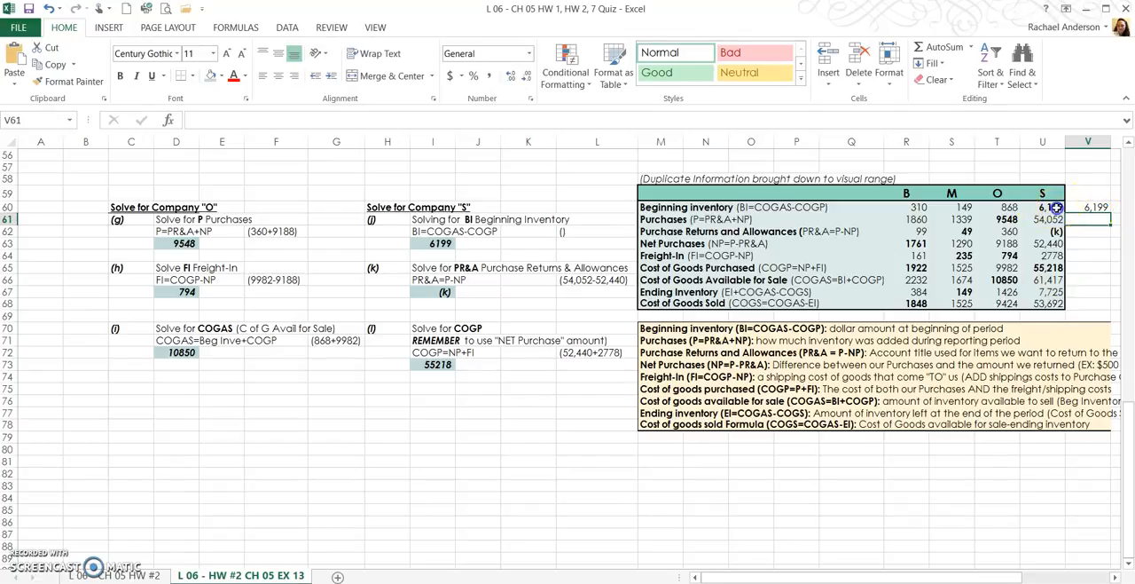
{"action": "left_click", "coordinate": [1056, 207]}
{"action": "left_click", "coordinate": [435, 243]}
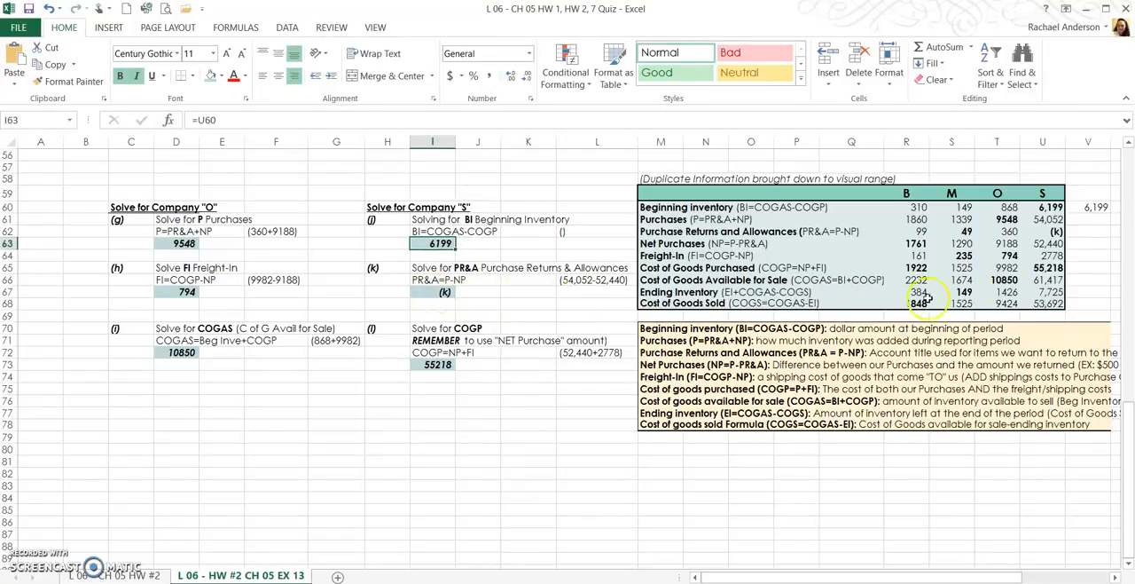
- Calculate company S's Purchase Returns and Allowances in cell U62 as Purchases minus Net Purchases with the formula =U61-U63
{"action": "left_click", "coordinate": [1043, 231]}
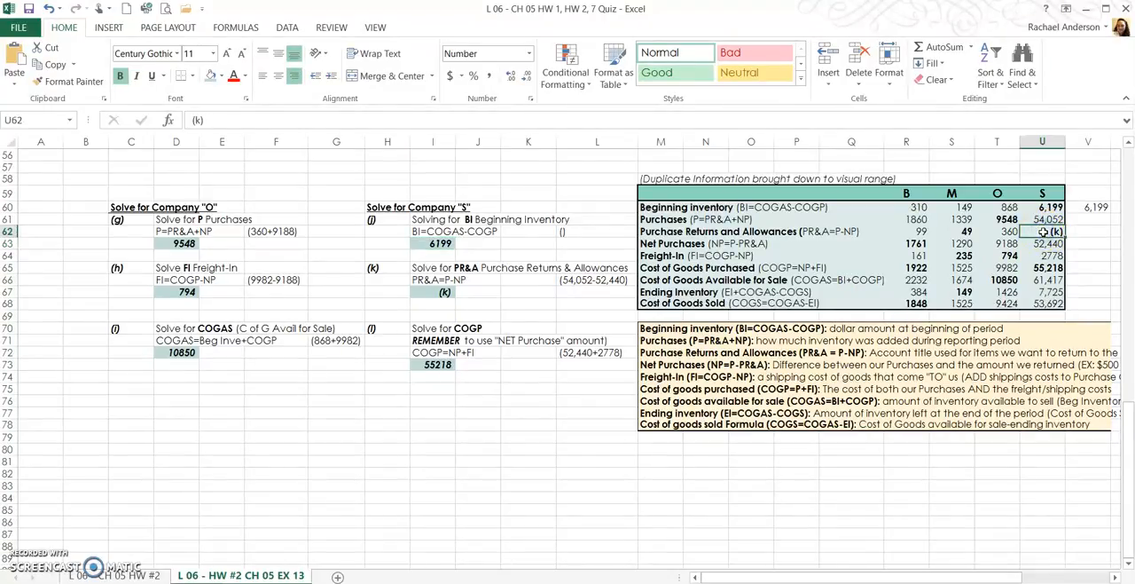
{"action": "type", "text": "="}
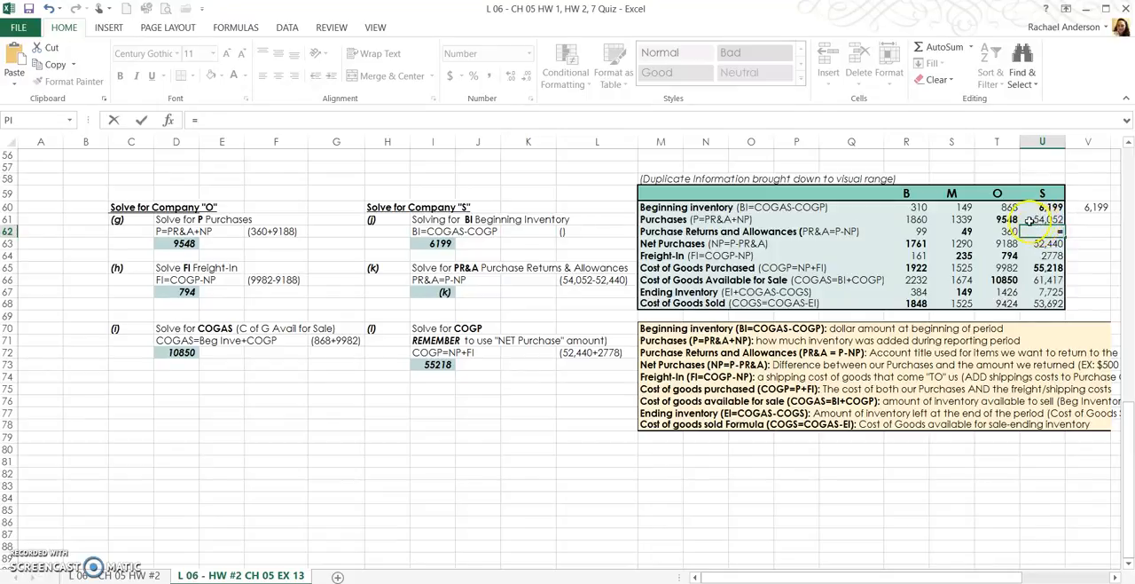
{"action": "left_click", "coordinate": [1030, 219]}
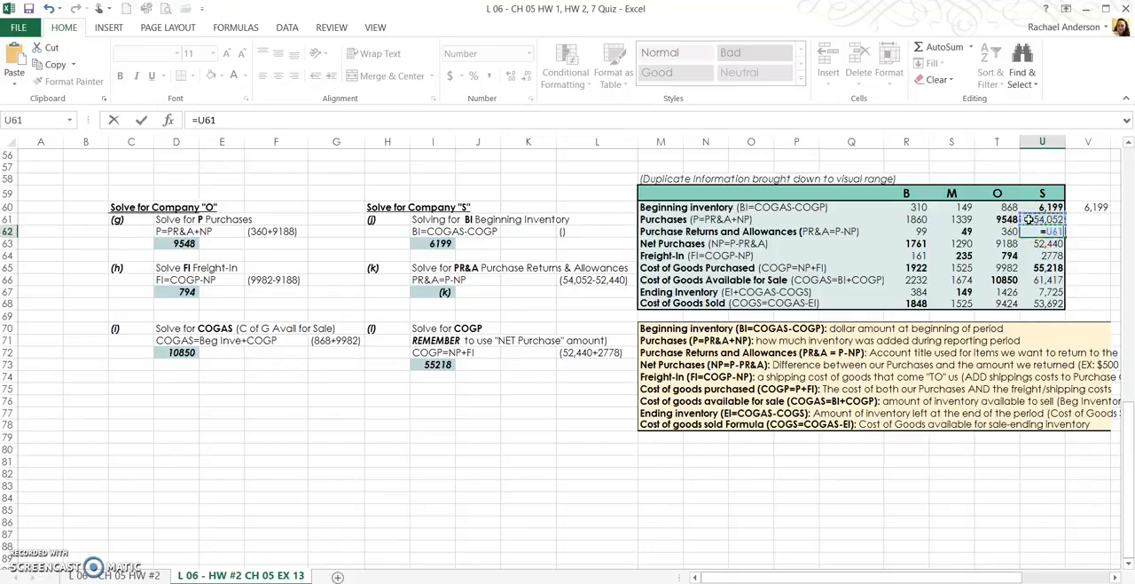
{"action": "type", "text": "-"}
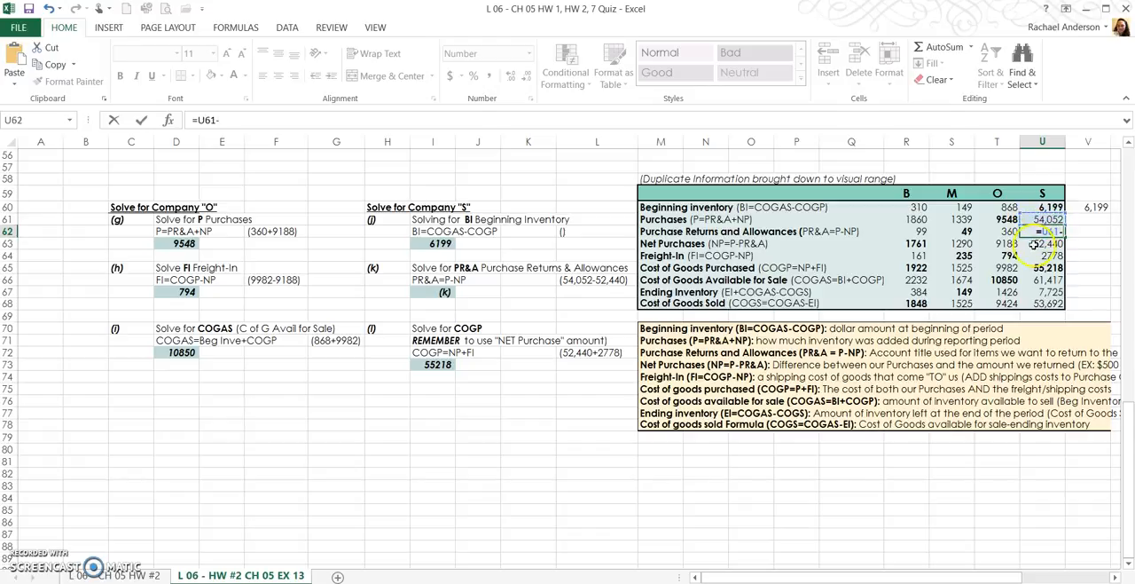
{"action": "left_click", "coordinate": [1033, 243]}
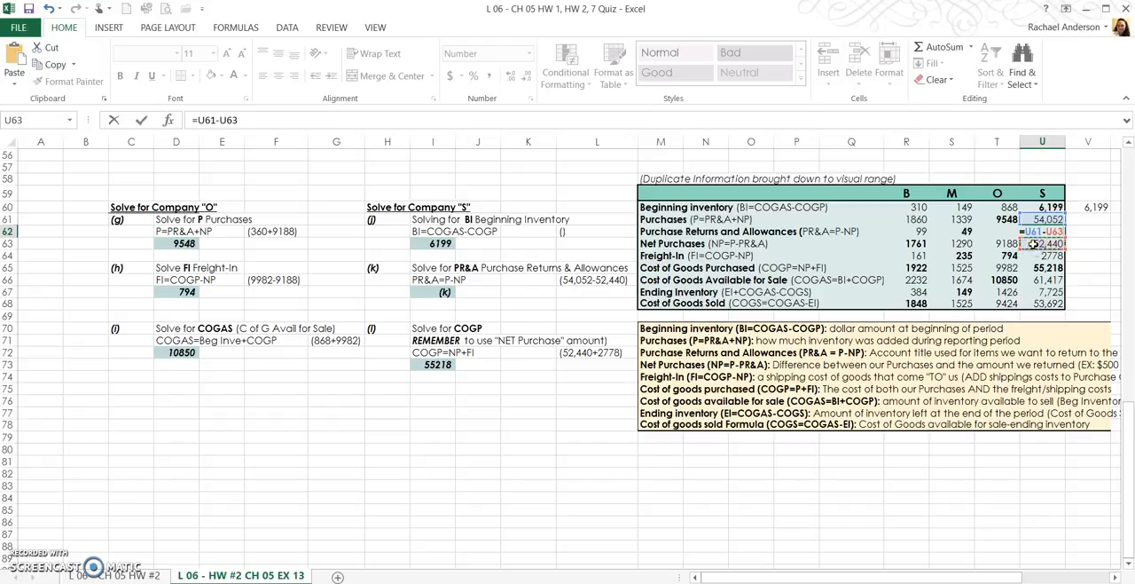
{"action": "key", "text": "Return"}
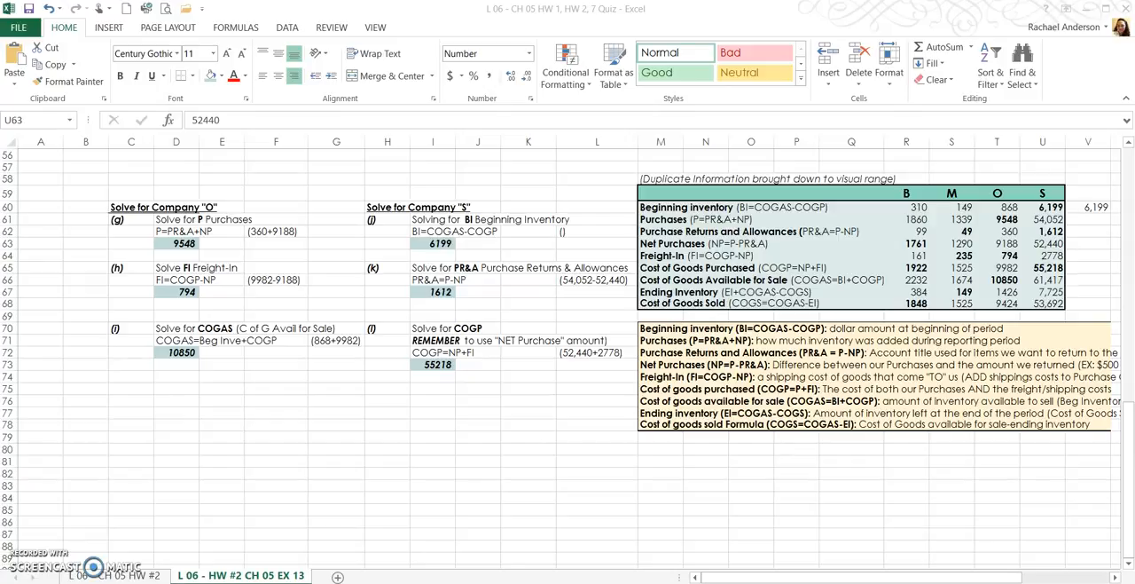
- Switch to the browser's Exercise 5-13 page to compare its answers for companies B, M, O and S with the worksheet, then return to Excel
{"action": "left_click_drag", "start_coordinate": [1134, 178], "coordinate": [236, 34]}
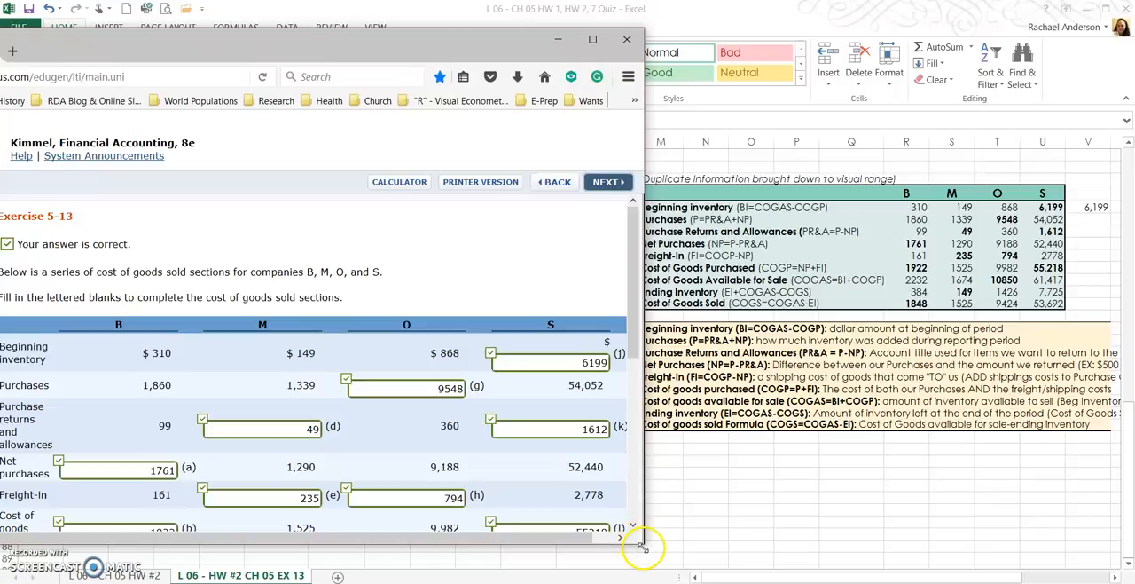
{"action": "left_click_drag", "start_coordinate": [646, 543], "coordinate": [648, 564]}
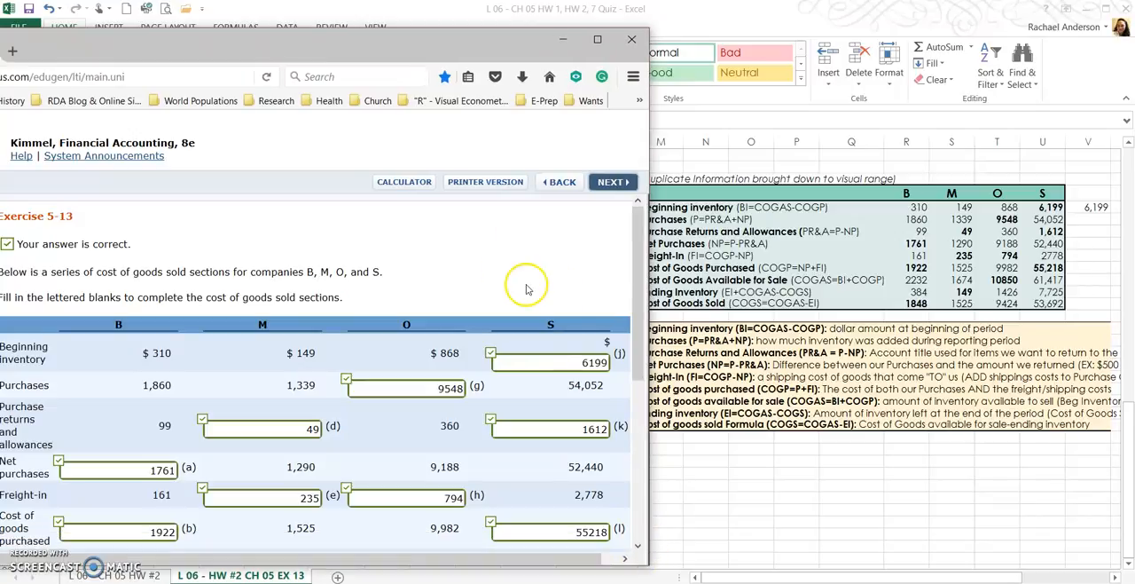
{"action": "scroll", "coordinate": [524, 287], "scroll_direction": "down", "scroll_amount": 3}
{"action": "scroll", "coordinate": [526, 284], "scroll_direction": "up", "scroll_amount": 2}
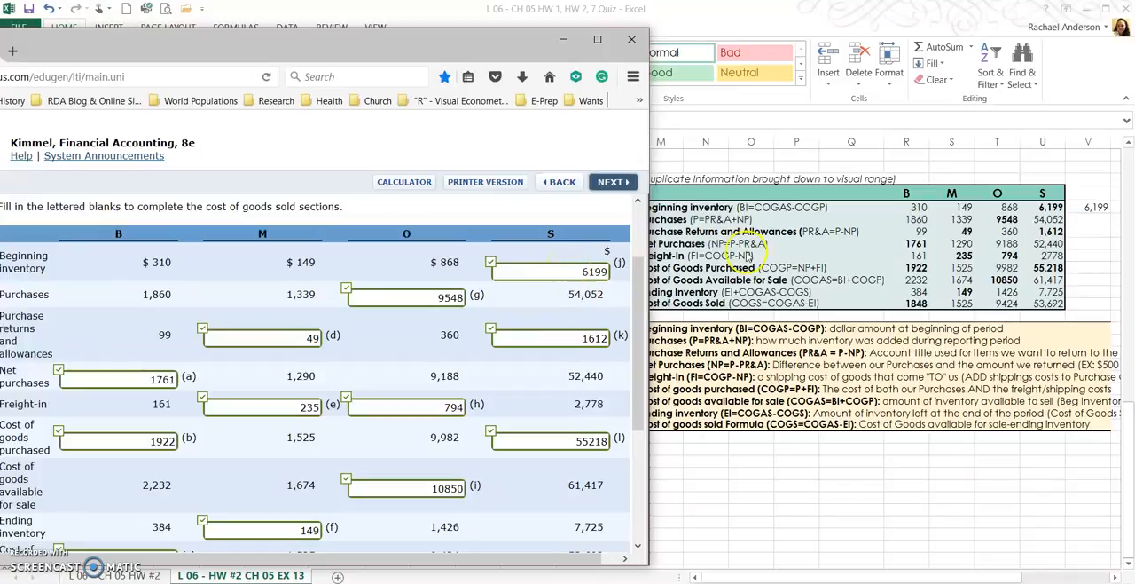
{"action": "left_click", "coordinate": [375, 491]}
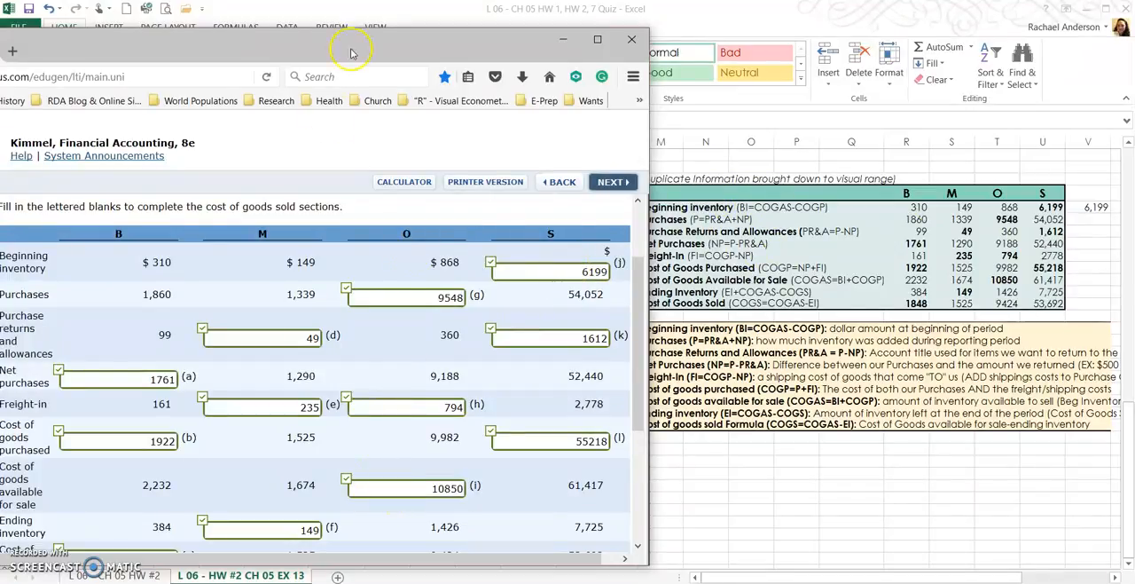
{"action": "left_click", "coordinate": [564, 41]}
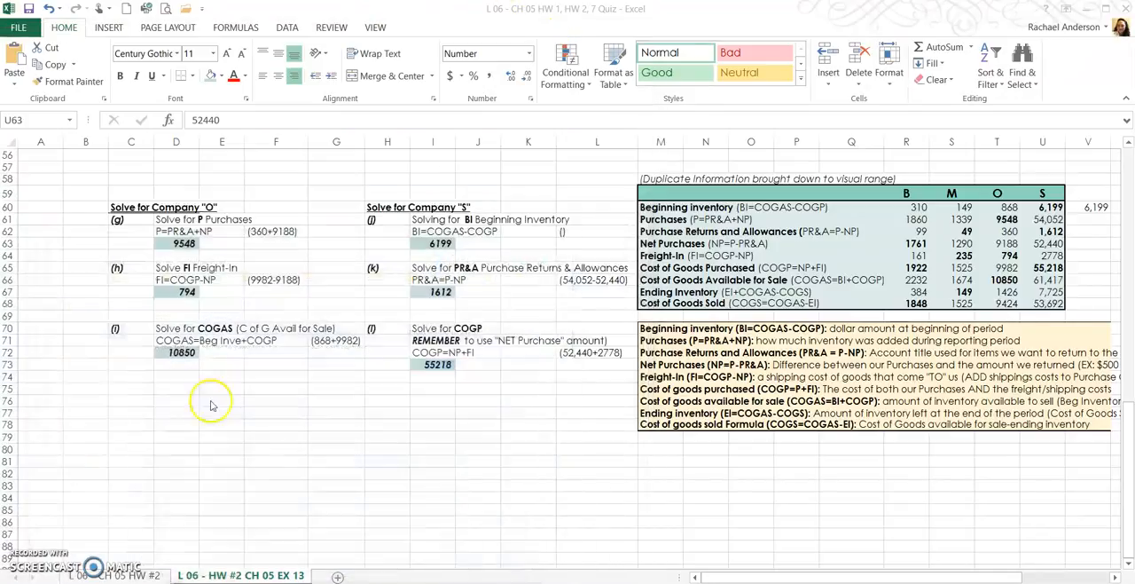